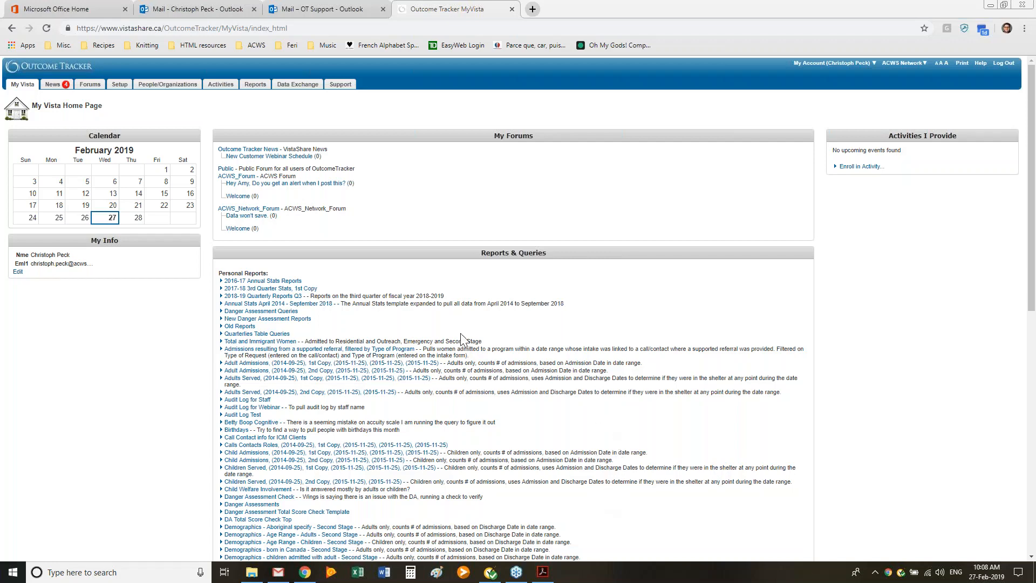
Step: Review the requirements for supported internal referrals in Supported Referrals and Document Storage.pdf in Adobe Acrobat, and return to Outcome Tracker
left_click(544, 574)
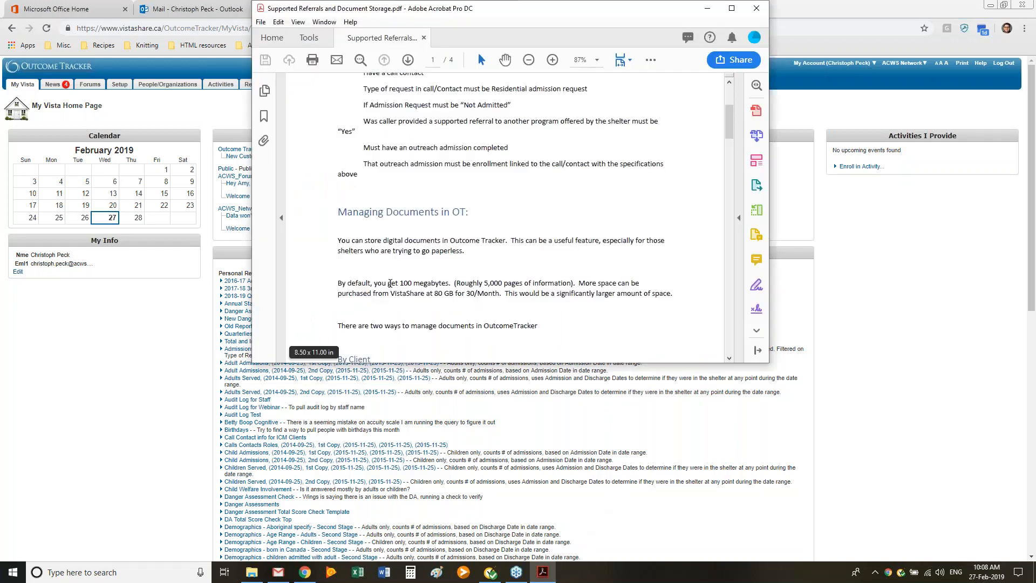
scroll(487, 248, "down", 1)
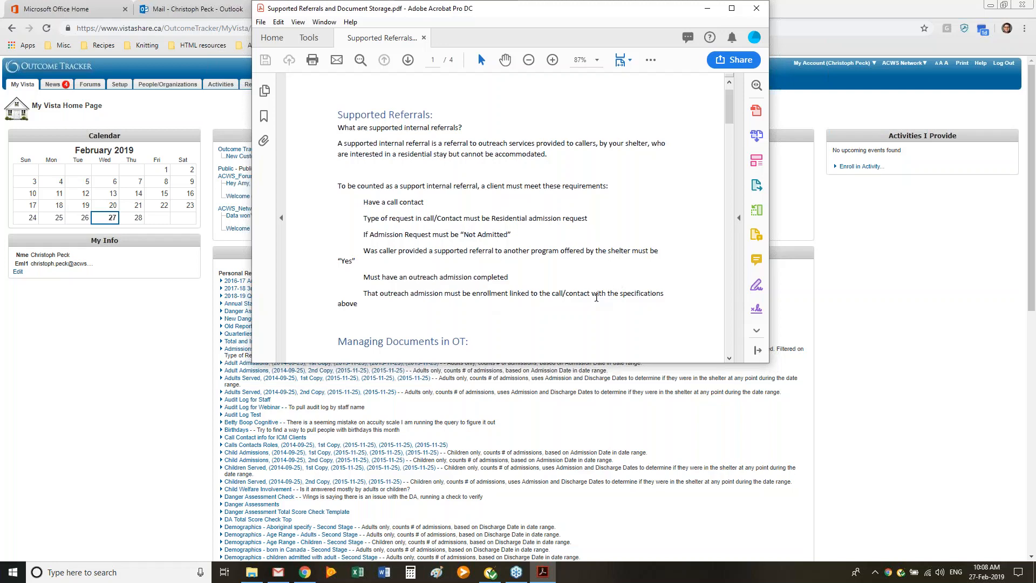
left_click(598, 384)
Step: Open the record of the second recently viewed entry under People/Organizations and show its Calls/Contacts form
left_click(172, 85)
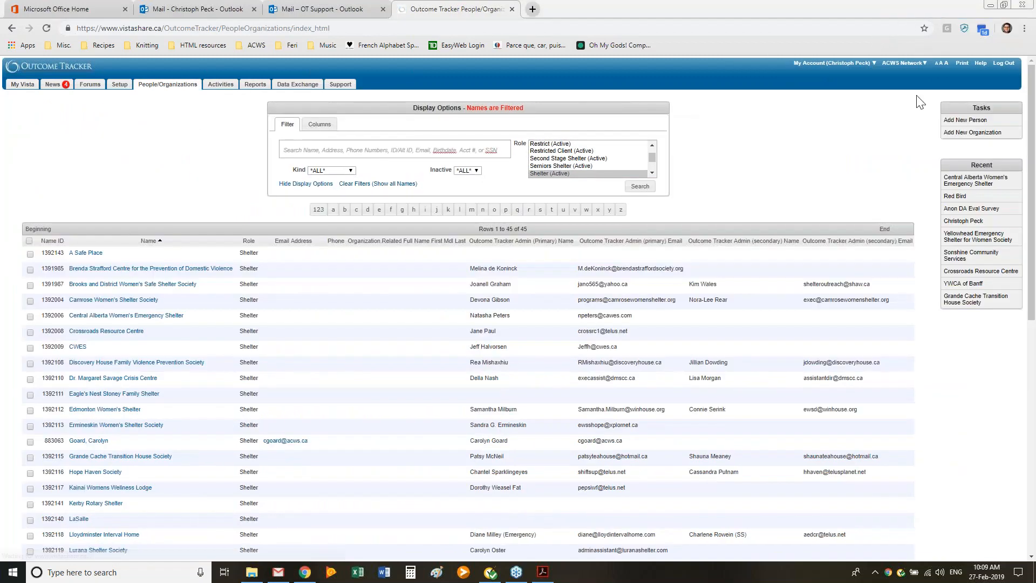
left_click(954, 196)
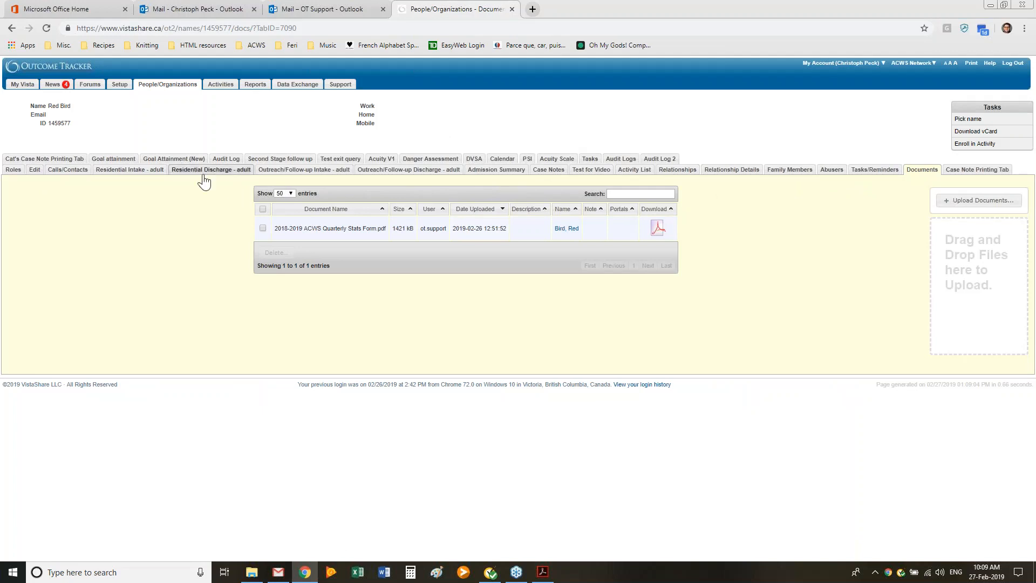
left_click(66, 169)
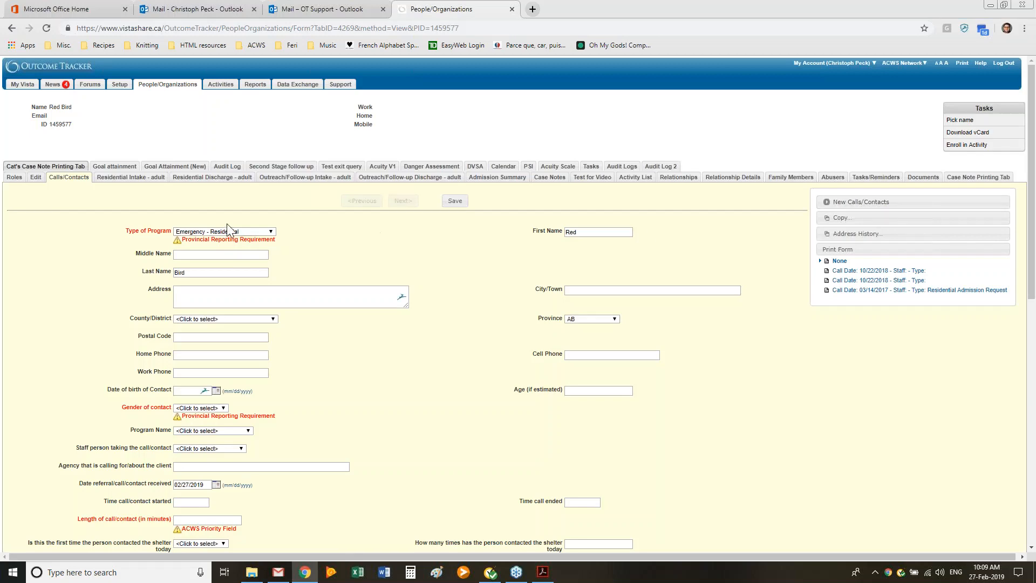
Step: Set the call's Type of Request to Residential Admission Request and If Admission Request to Not Admitted
scroll(213, 254, "down", 3)
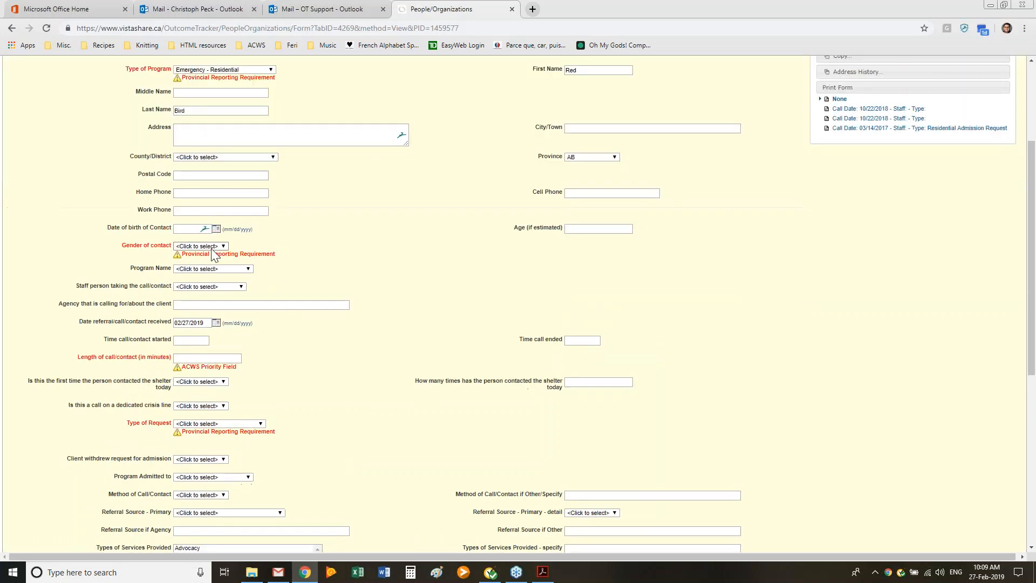
scroll(272, 255, "down", 3)
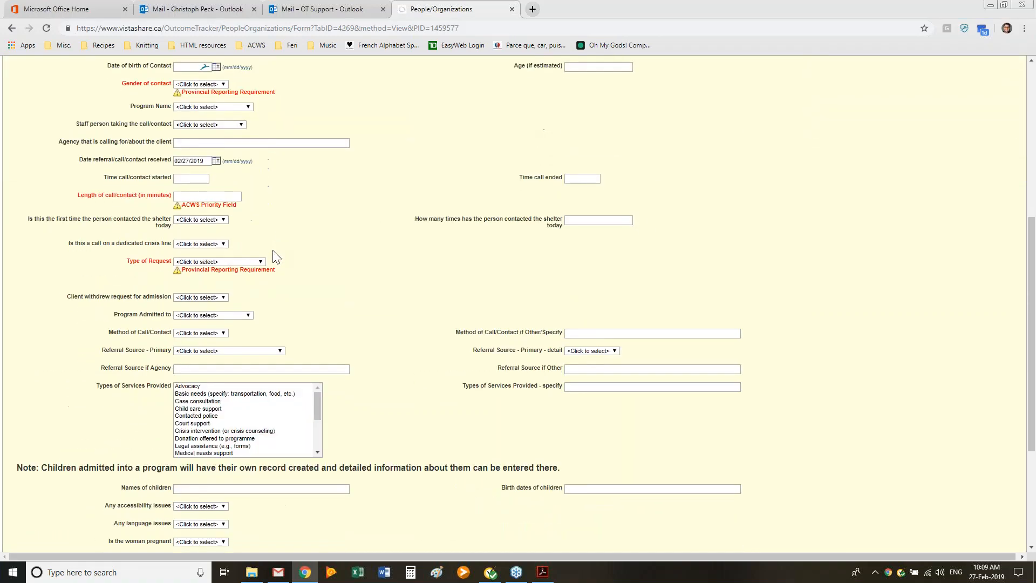
left_click(238, 264)
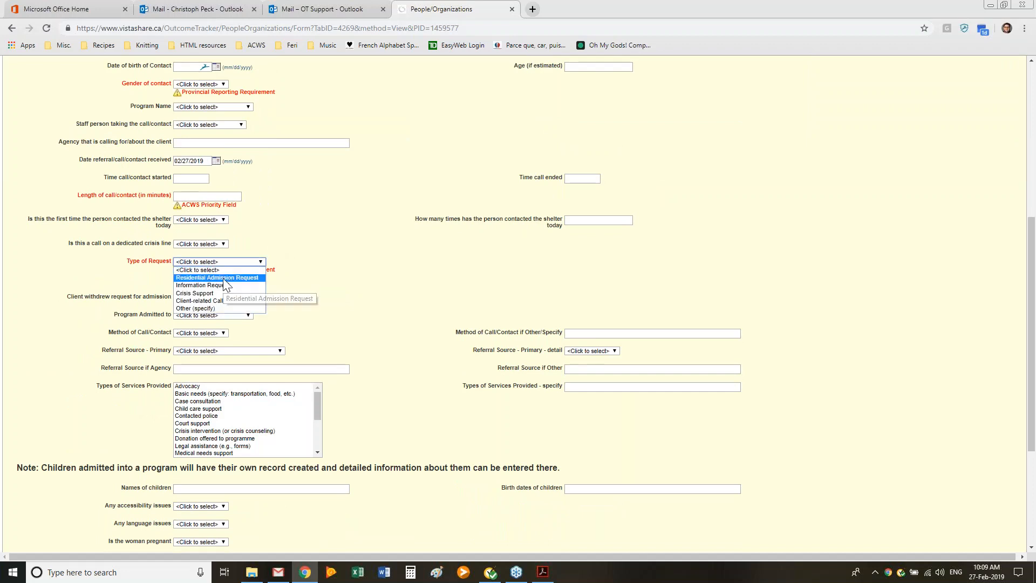
left_click(225, 282)
left_click(225, 283)
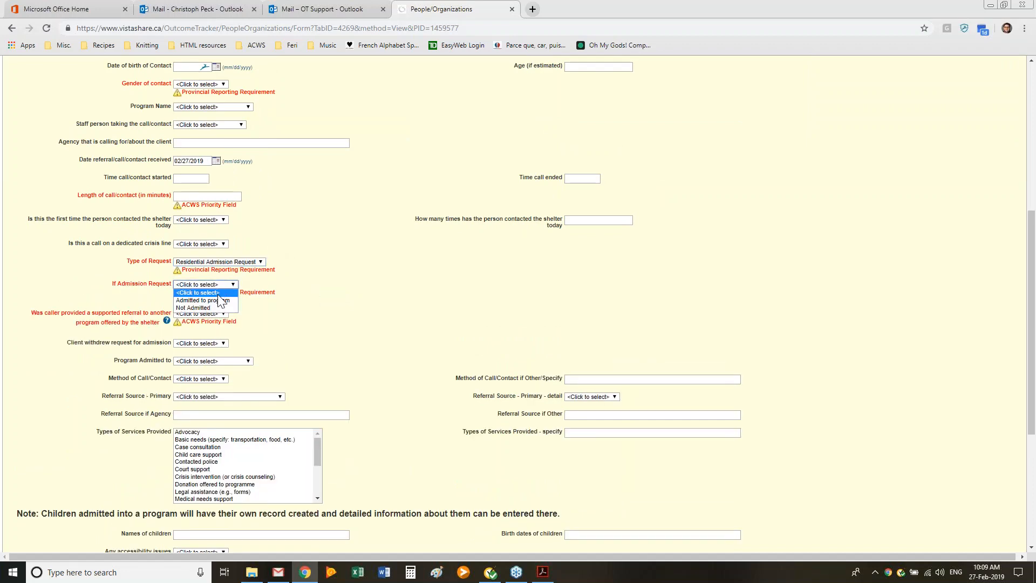
left_click(214, 308)
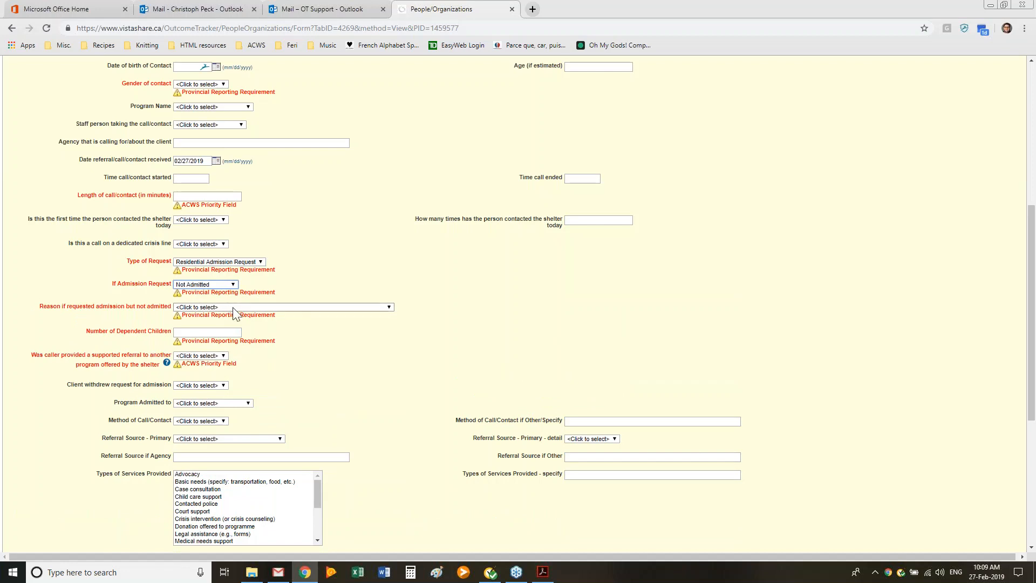
Step: Give the non-admission reason as Unable to accommodate due to capacity, with the detail Would exceed government-approved capacity
left_click(232, 307)
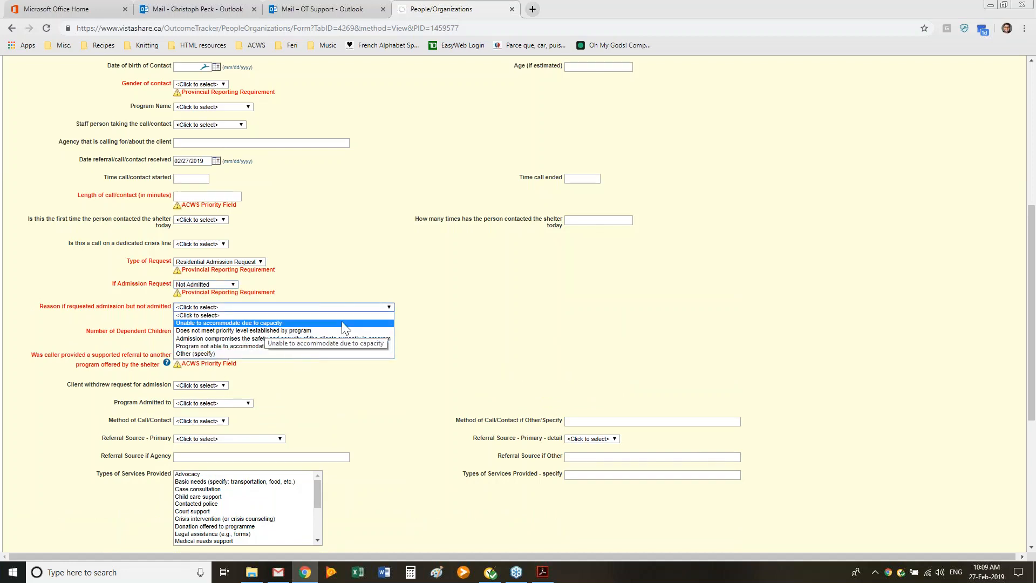
left_click(364, 325)
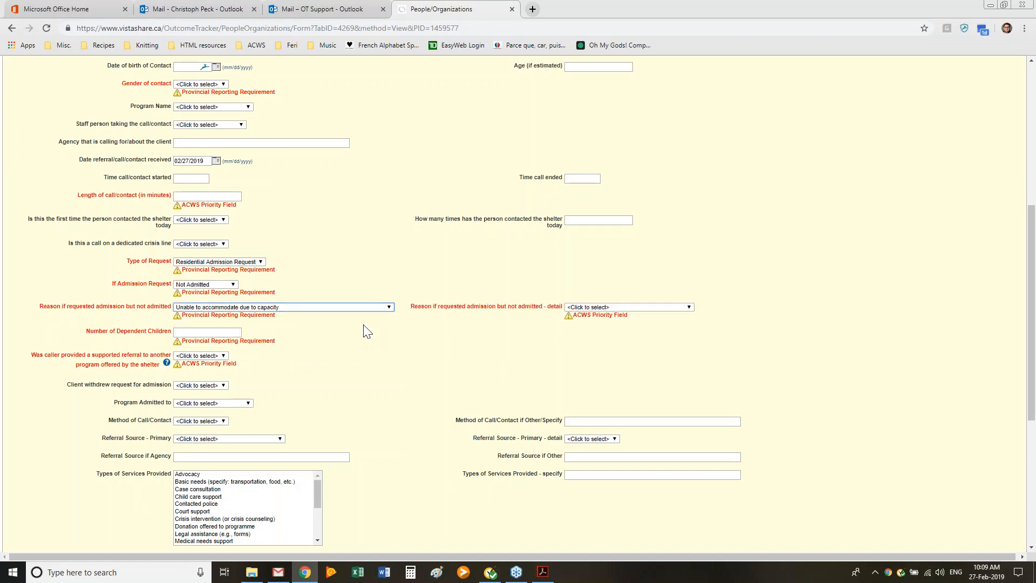
left_click(629, 307)
left_click(626, 330)
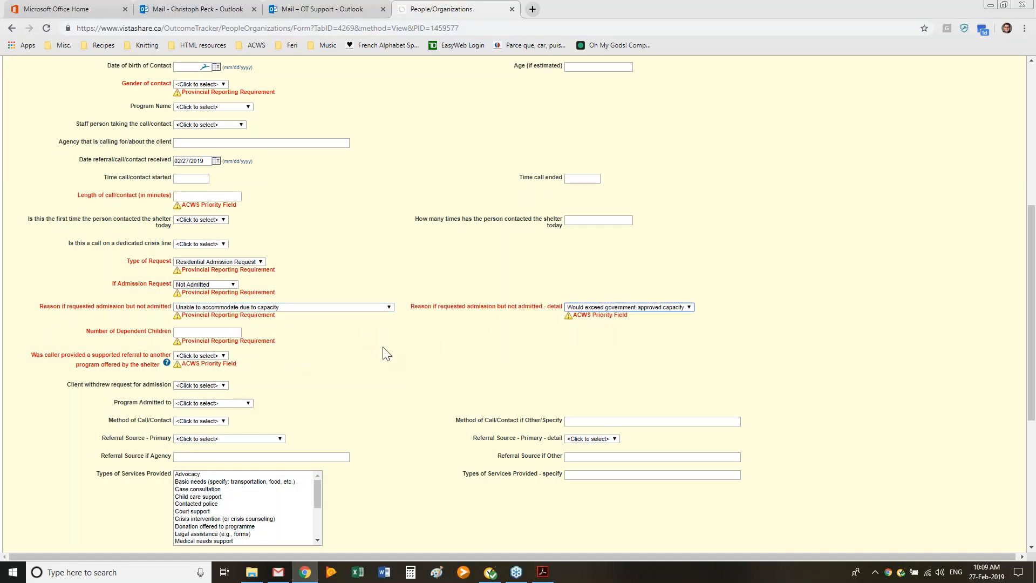
Step: Enter 2 dependent children and answer Yes to whether the caller was provided a supported referral to another program
left_click(216, 332)
type("2")
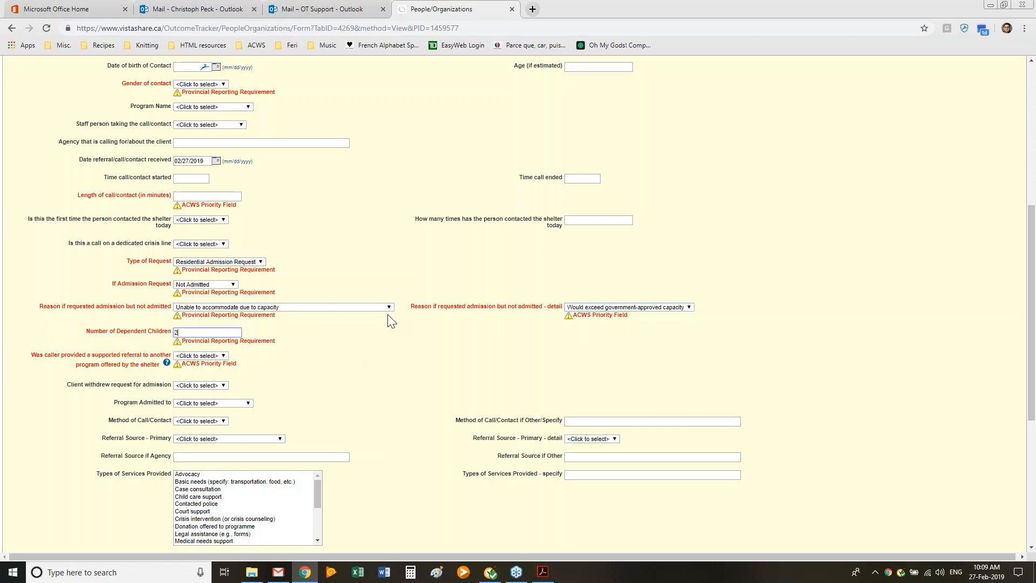
scroll(389, 319, "down", 1)
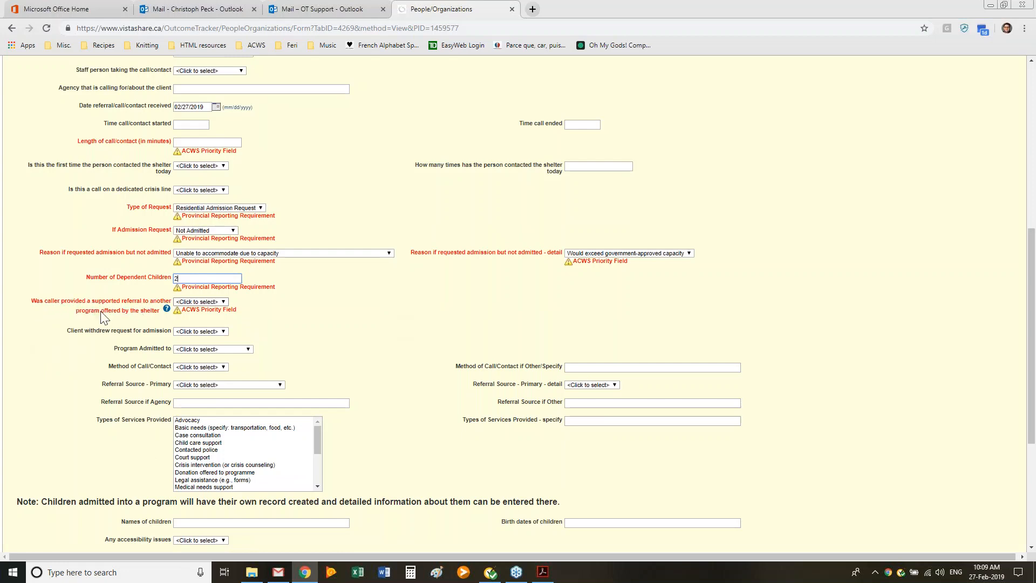
left_click(199, 302)
left_click(202, 319)
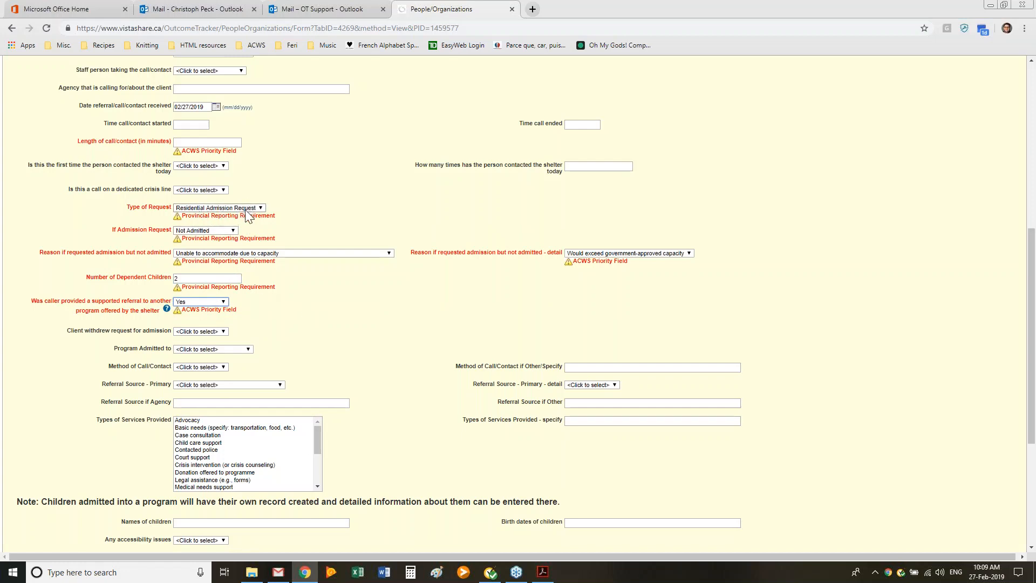
Step: Review the call form's required fields, including the non-admission reason, supported referral, gender of contact and length of call
left_click(234, 252)
left_click(234, 254)
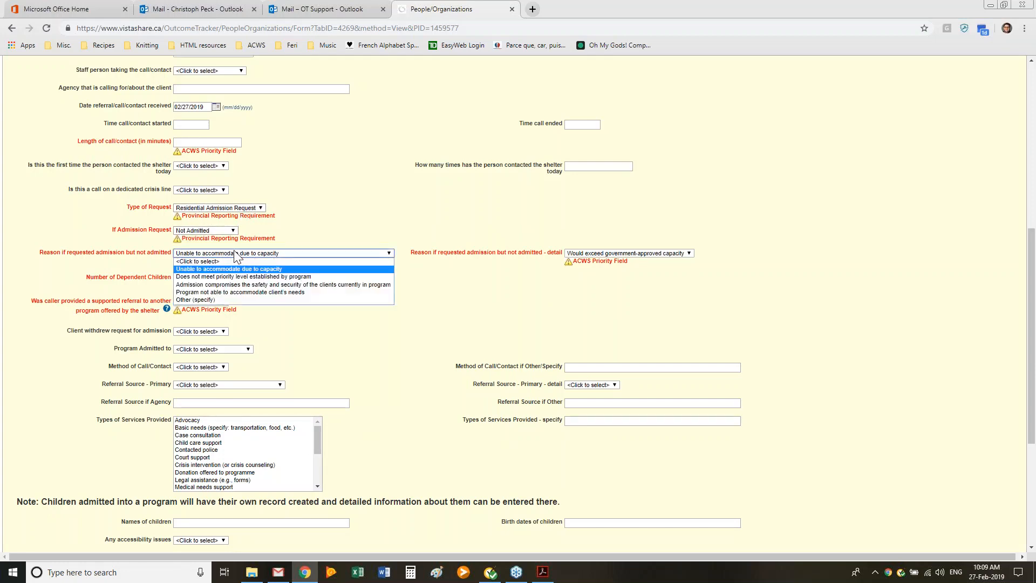
left_click(257, 269)
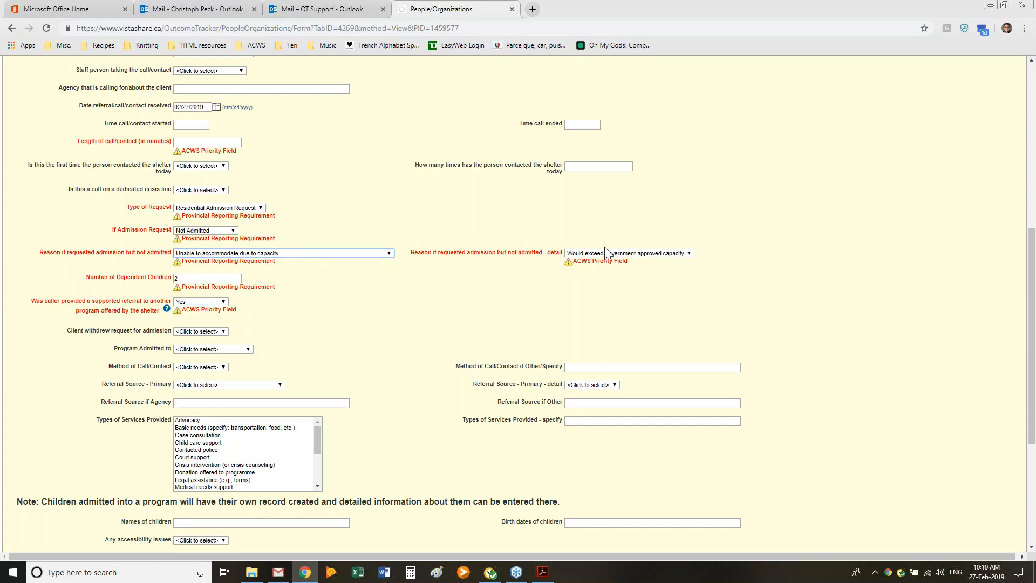
left_click(212, 301)
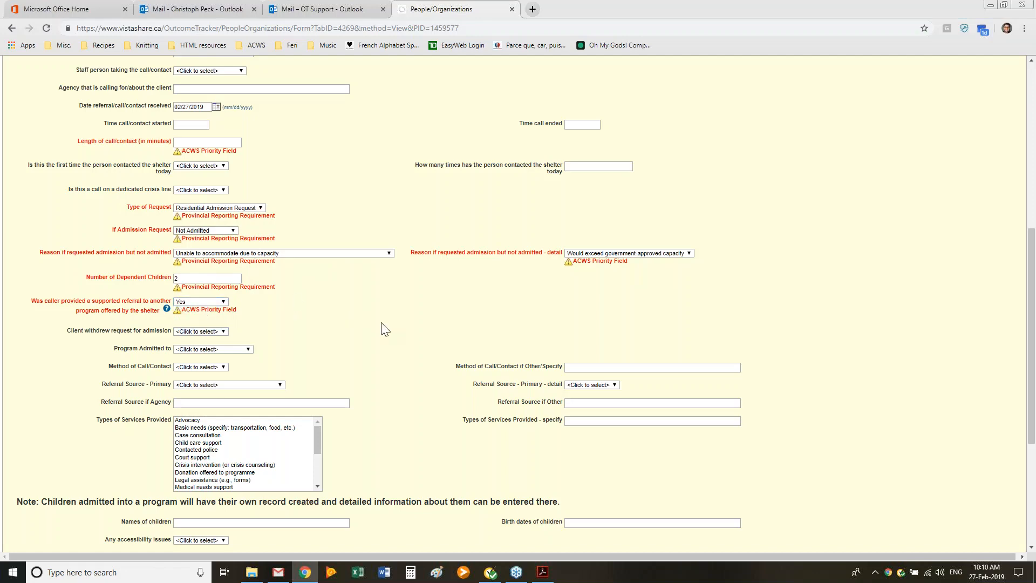
scroll(394, 345, "down", 4)
scroll(402, 359, "up", 15)
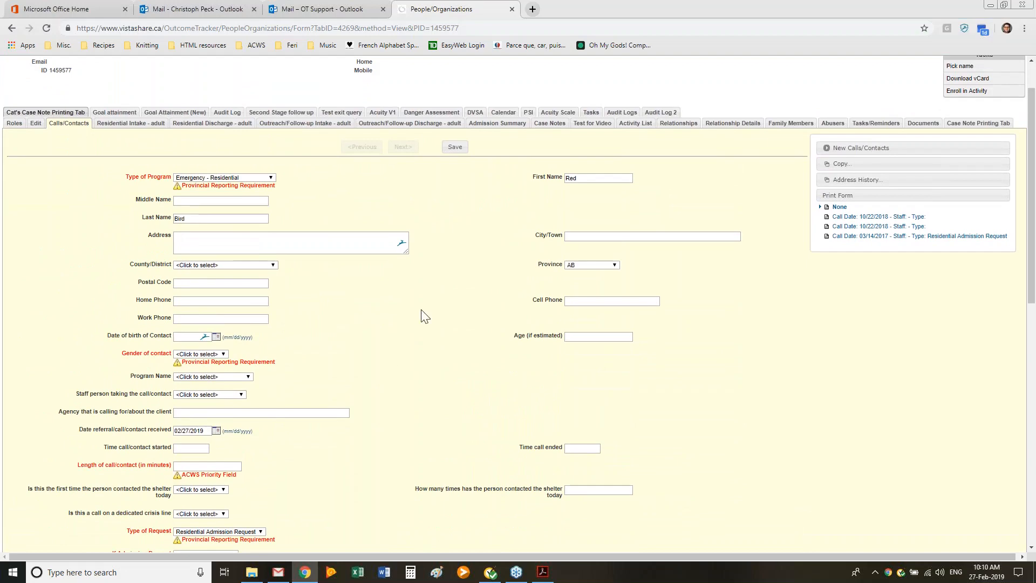
scroll(423, 318, "up", 1)
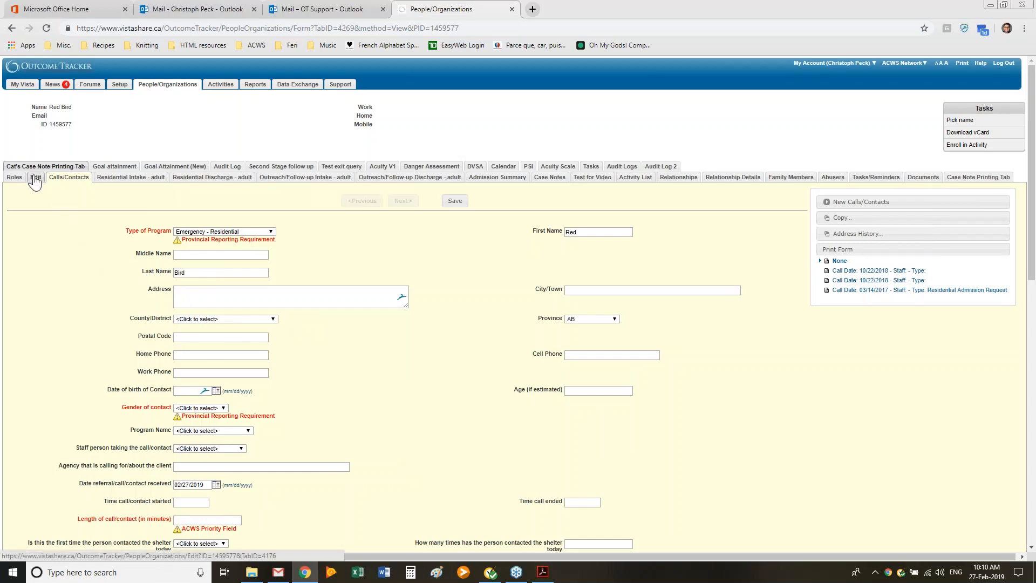
left_click(207, 408)
left_click(228, 518)
left_click(212, 521)
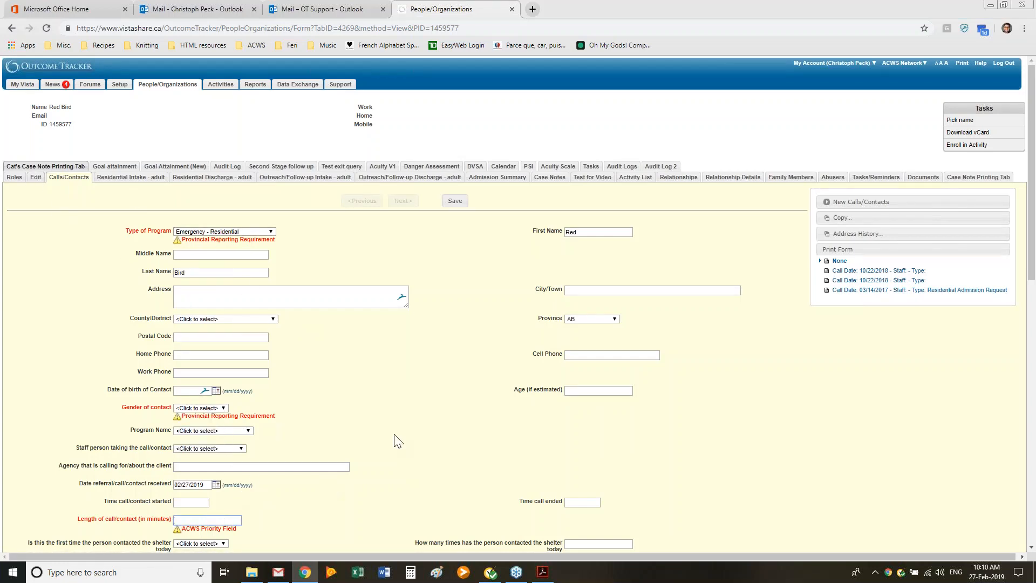
left_click(383, 397)
Step: Open the client's adult Outreach/Follow-up Intake form and view the calls offered for its Enrollment Link
left_click(309, 180)
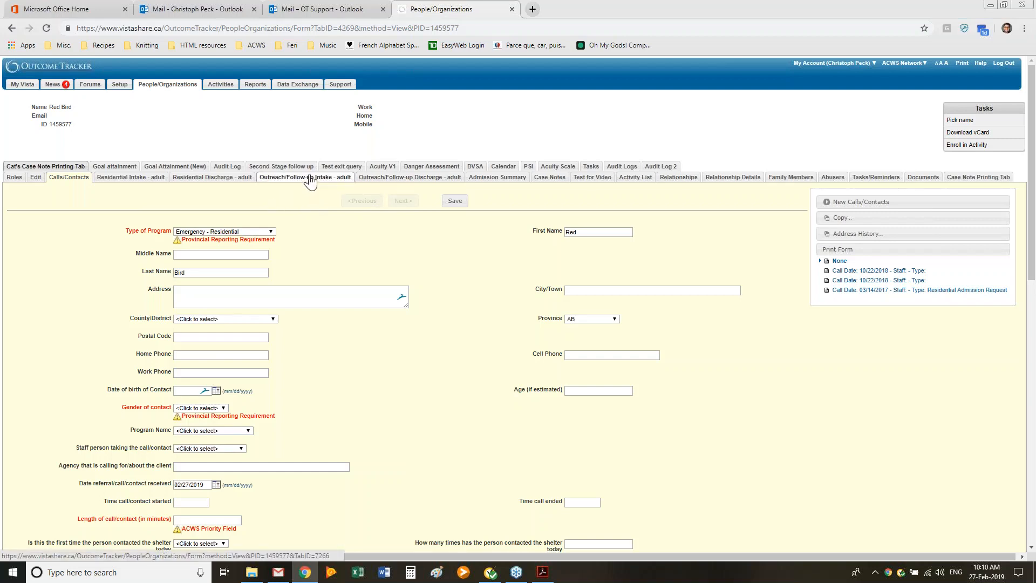
left_click(570, 89)
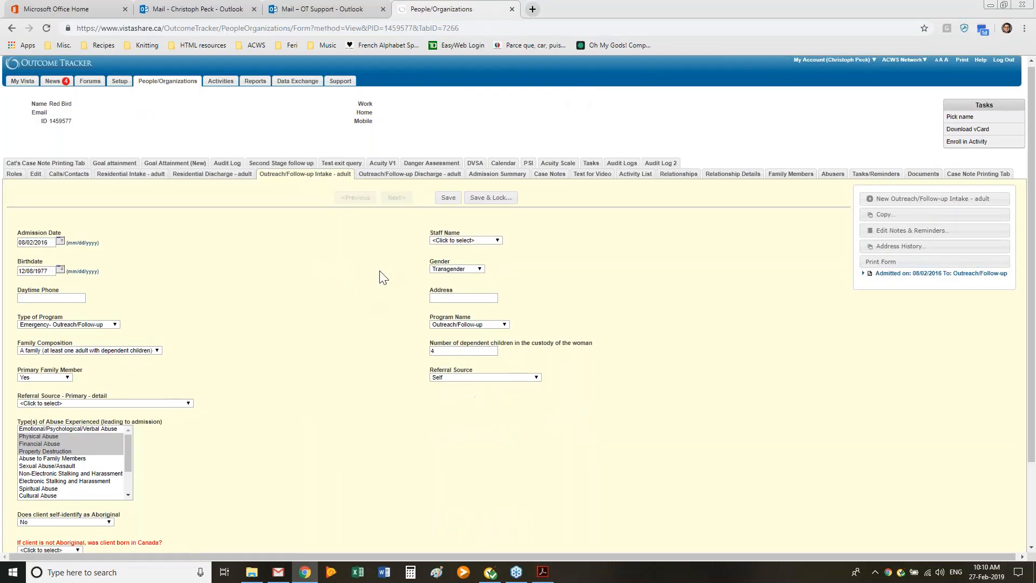
scroll(381, 273, "down", 2)
left_click(559, 487)
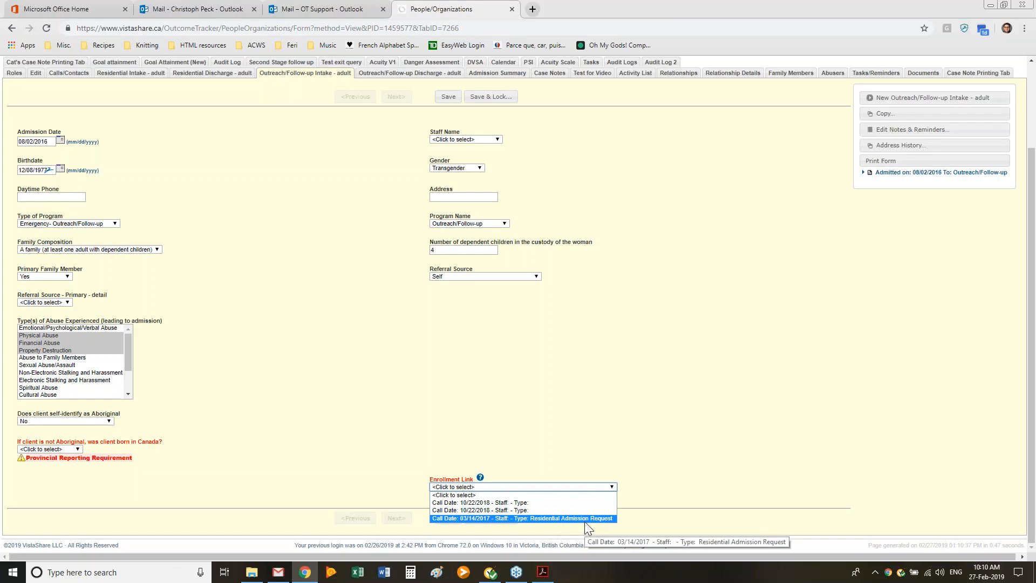
left_click(663, 413)
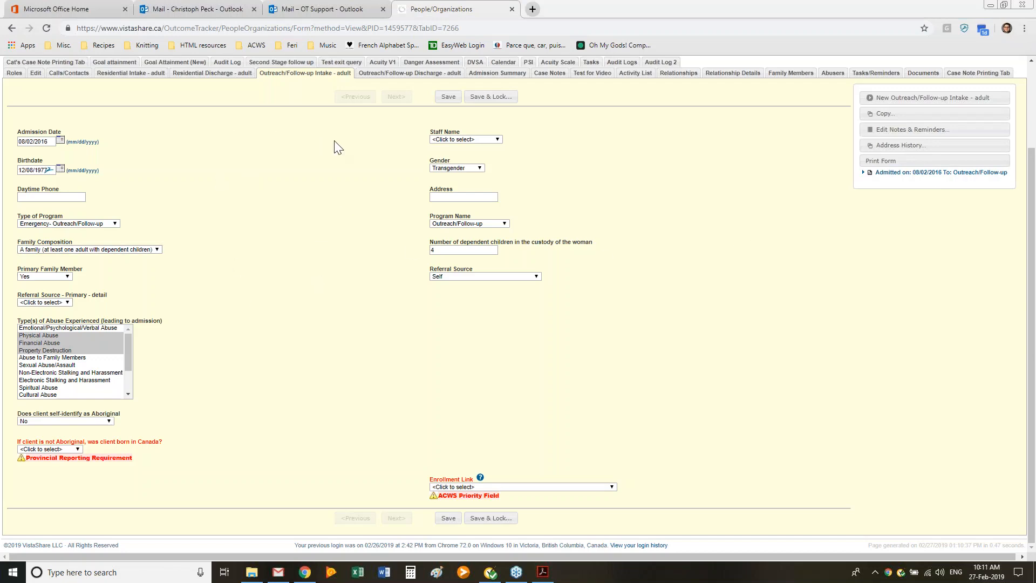
Step: Examine the Enrollment Link choices again along with the rest of the outreach intake form and its admission entry
left_click(522, 487)
left_click(613, 423)
scroll(579, 383, "up", 1)
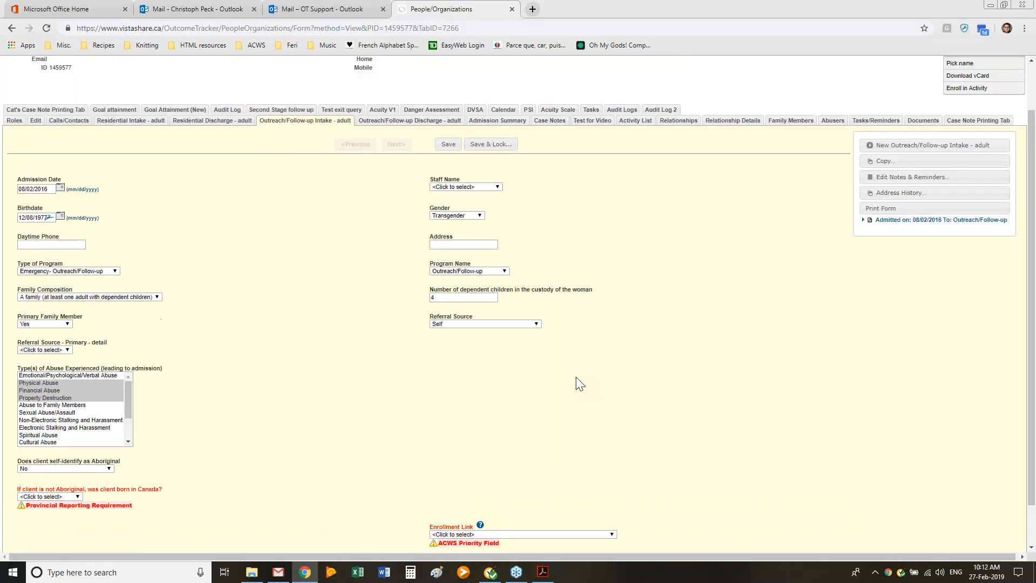
scroll(579, 383, "down", 1)
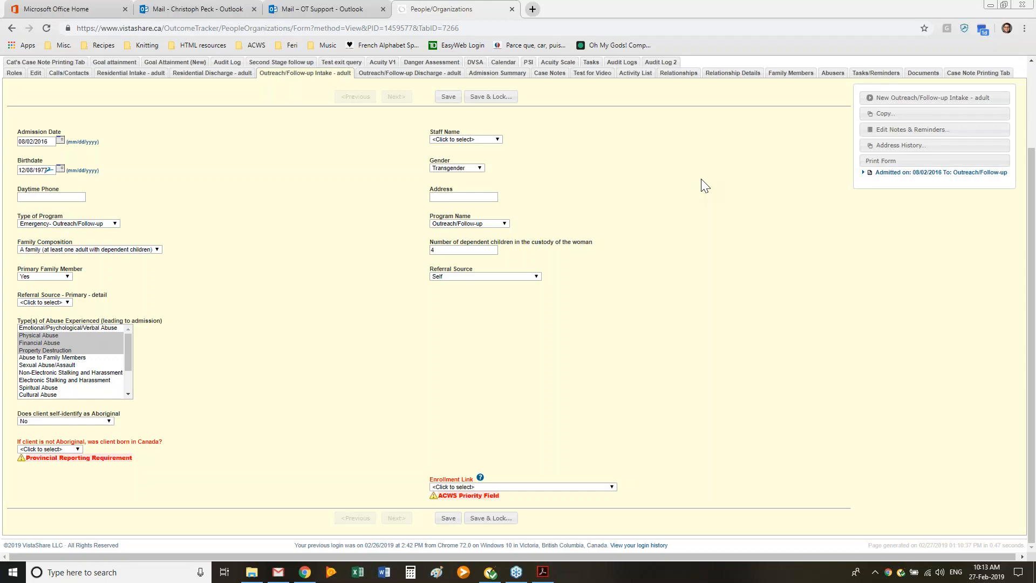
left_click(588, 491)
left_click(606, 469)
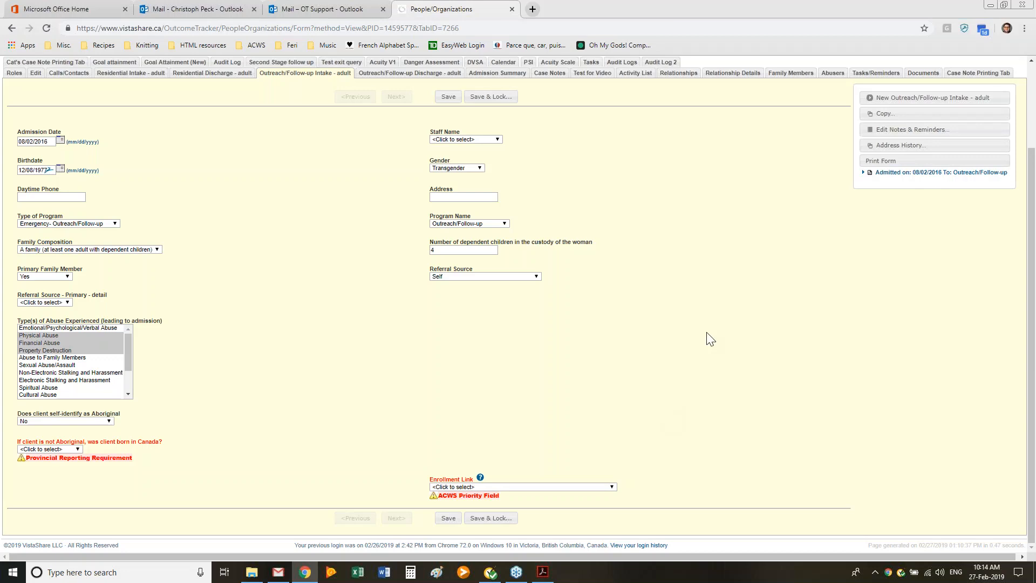
left_click(876, 173)
scroll(676, 267, "up", 2)
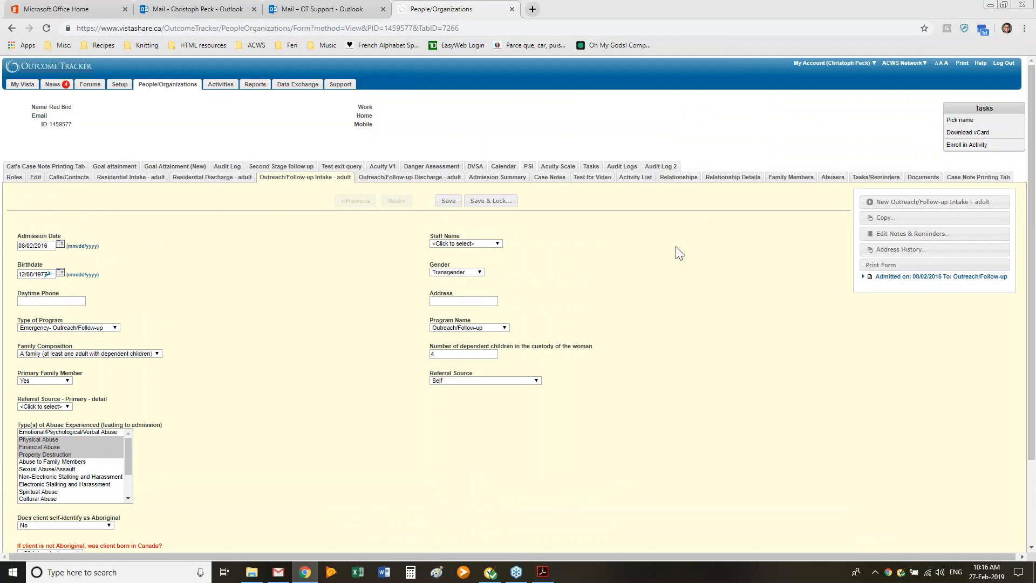
Step: Read the Managing Documents in OT section of the PDF in Adobe Acrobat, and return to Outcome Tracker
left_click(542, 573)
scroll(534, 255, "down", 5)
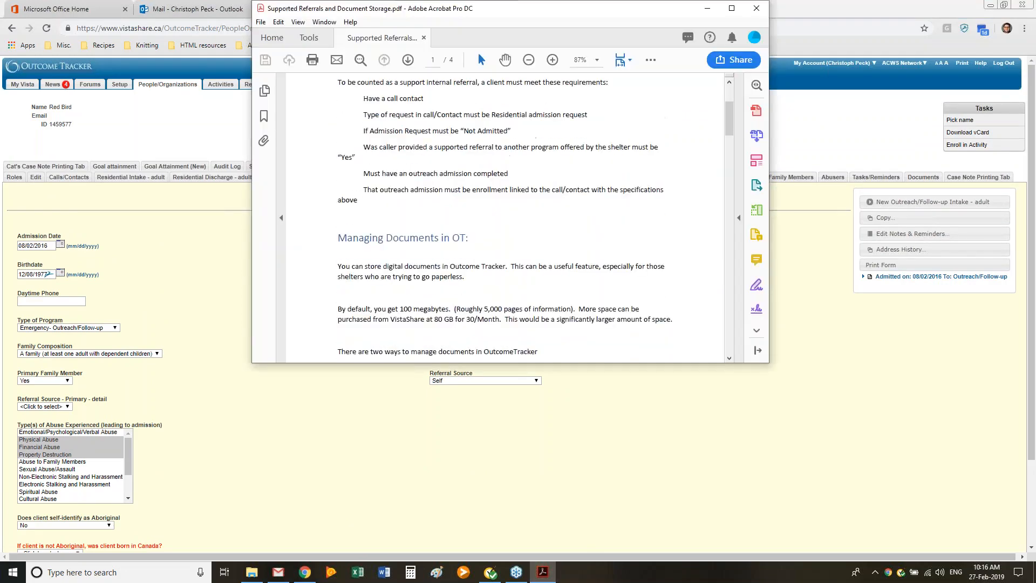
scroll(534, 255, "down", 2)
left_click(631, 376)
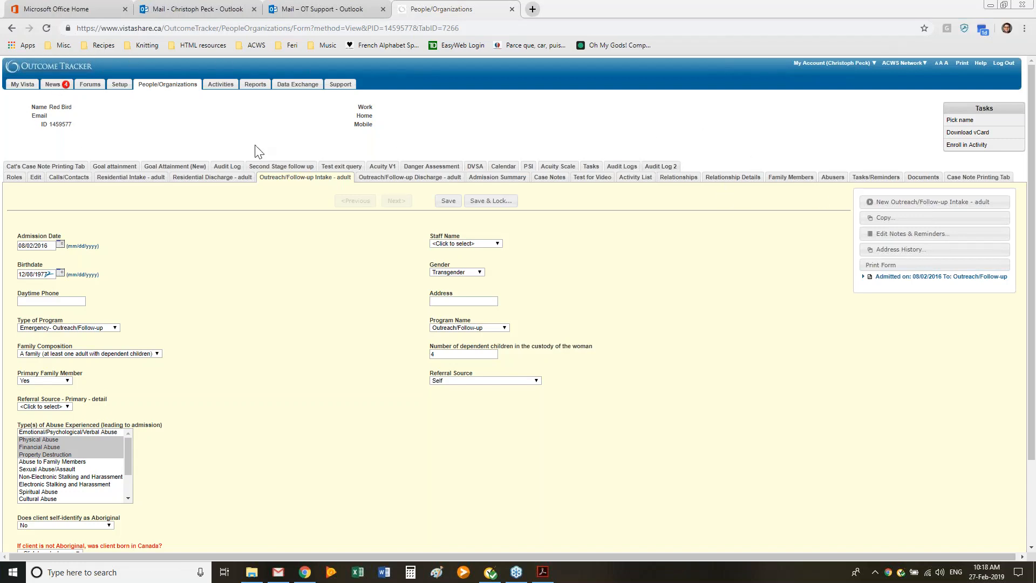
Step: View the client's stored documents, and open the People & Organizations tab definitions in Setup
left_click(910, 178)
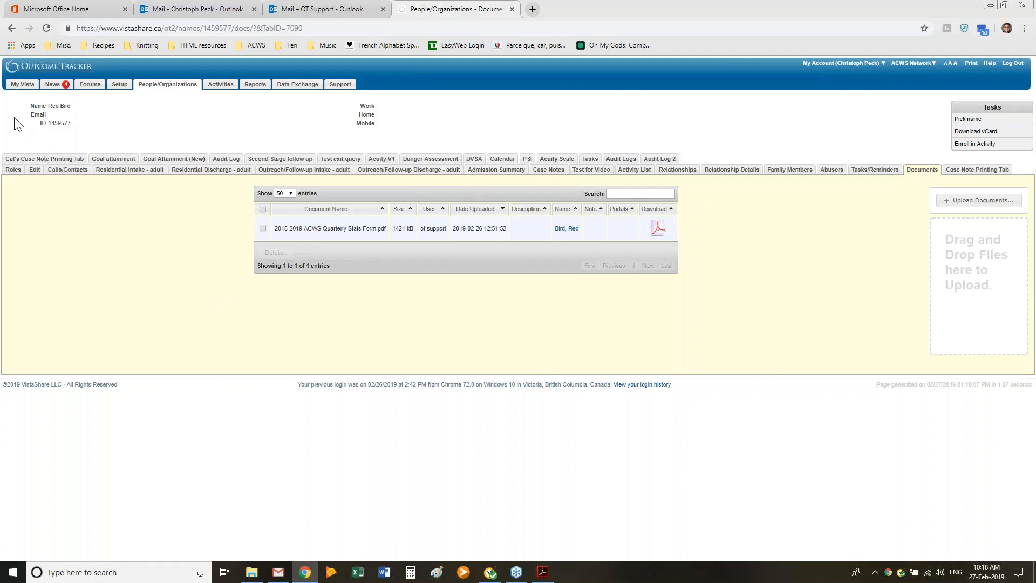
left_click(119, 86)
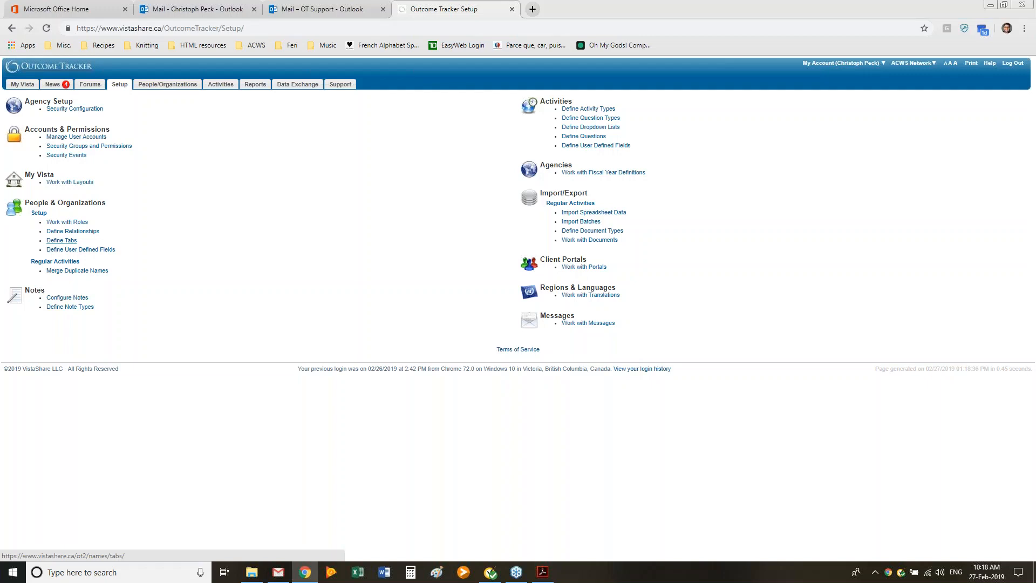
left_click(68, 242)
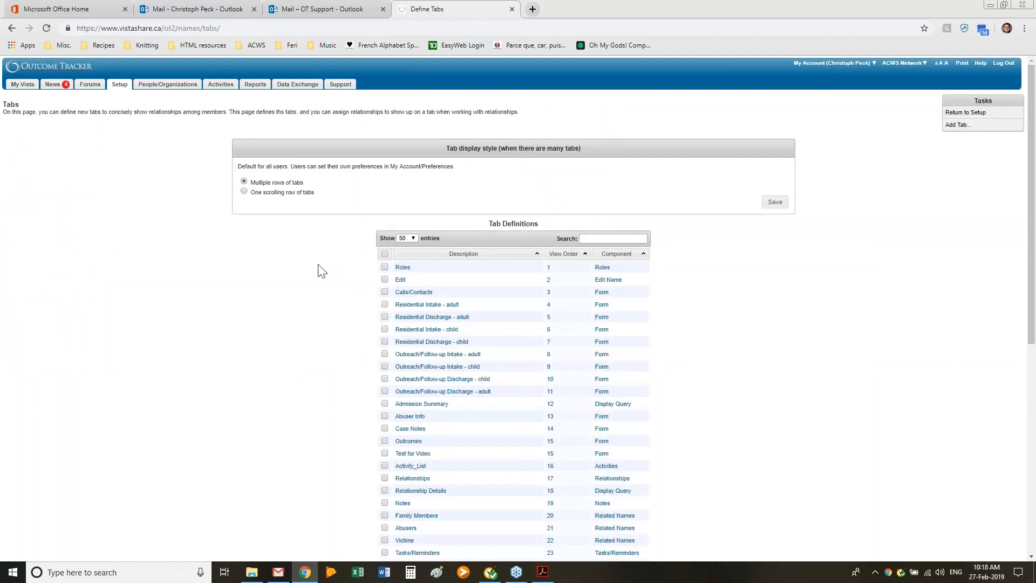
Step: Search the Tab Definitions page for "docum" and examine the Documents tabs, their view order and component among the listed tabs
scroll(322, 271, "down", 1)
key("ctrl+f")
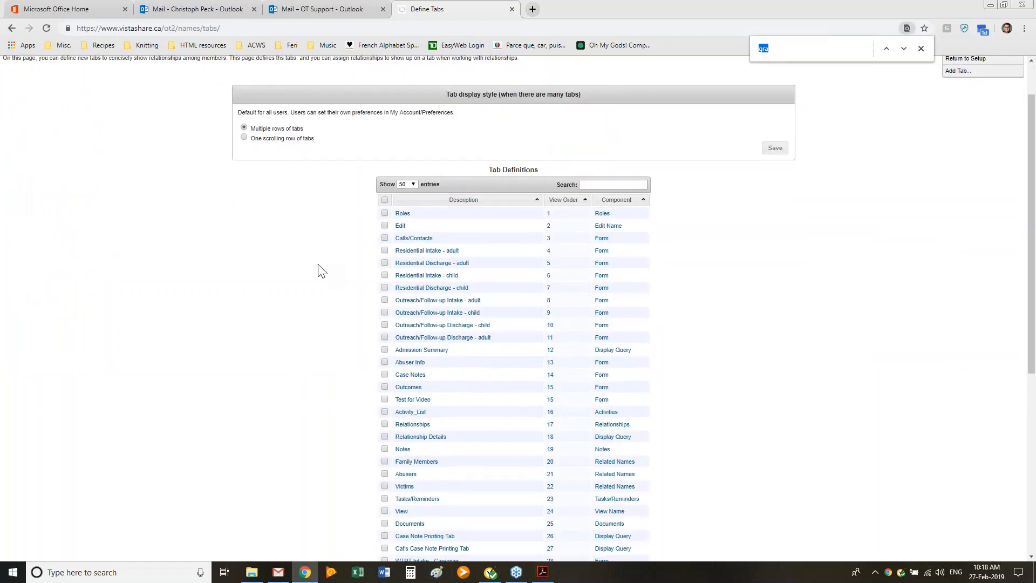
type("docum")
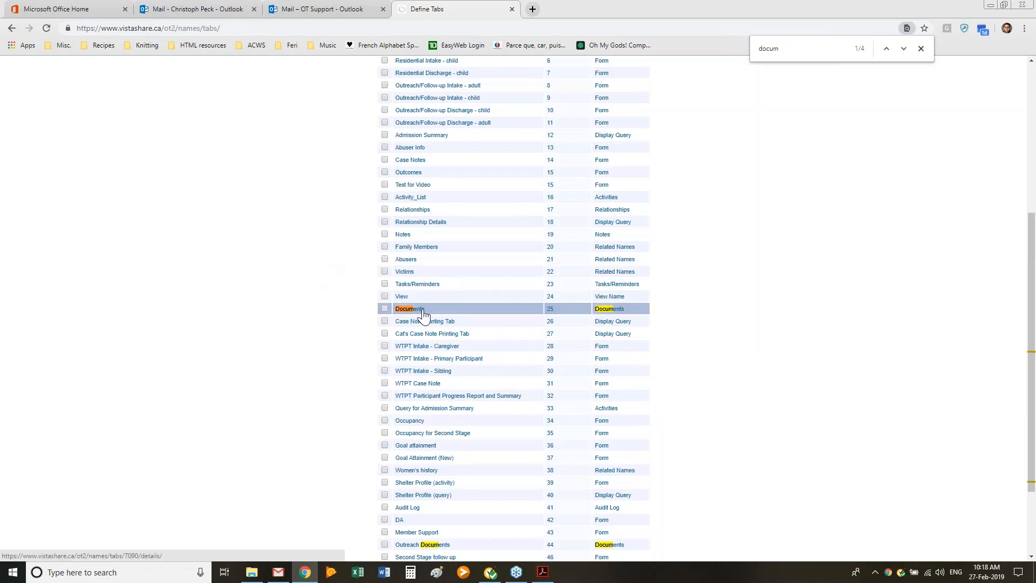
scroll(343, 352, "up", 3)
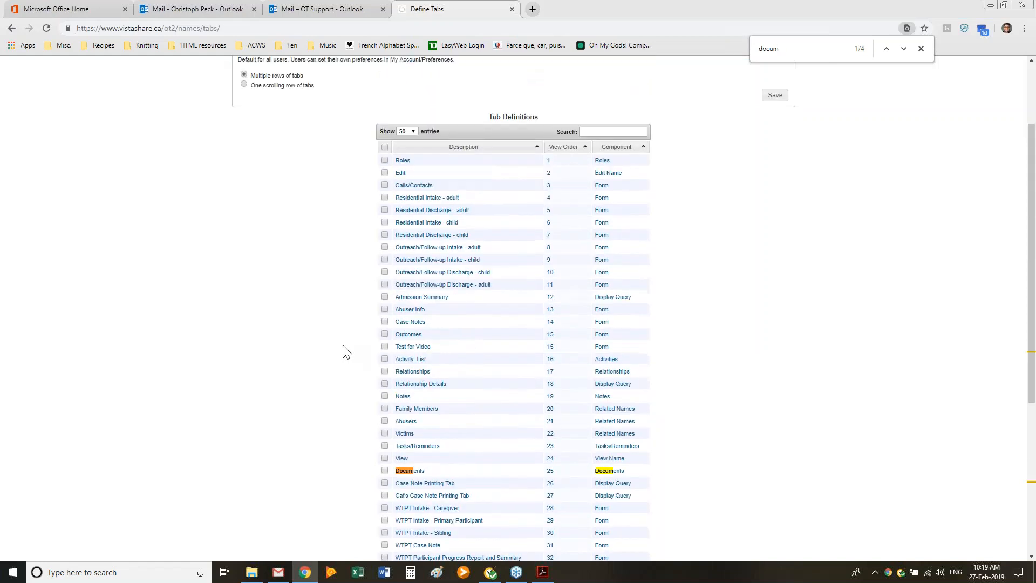
scroll(345, 352, "down", 1)
scroll(347, 351, "down", 2)
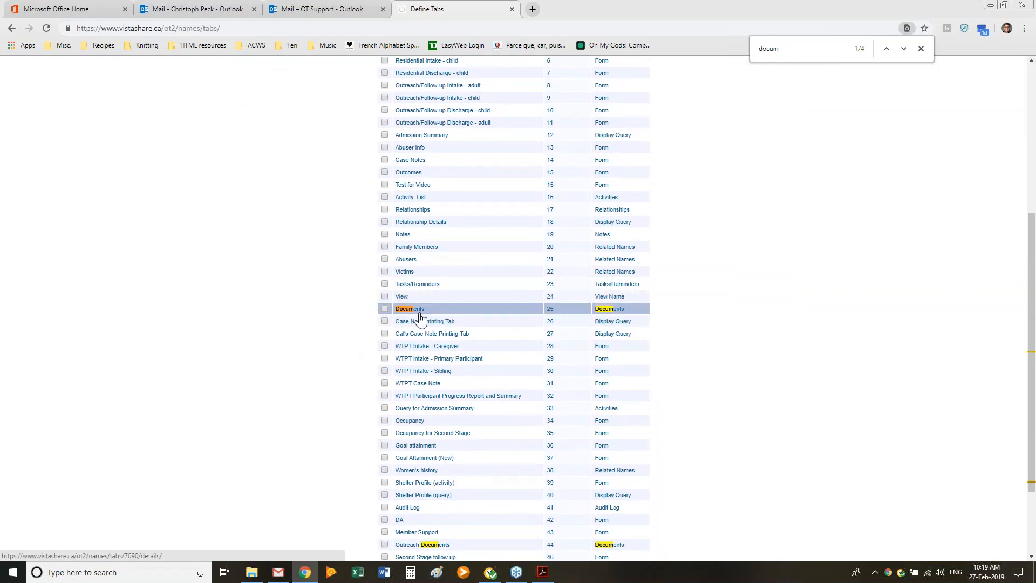
scroll(378, 302, "up", 5)
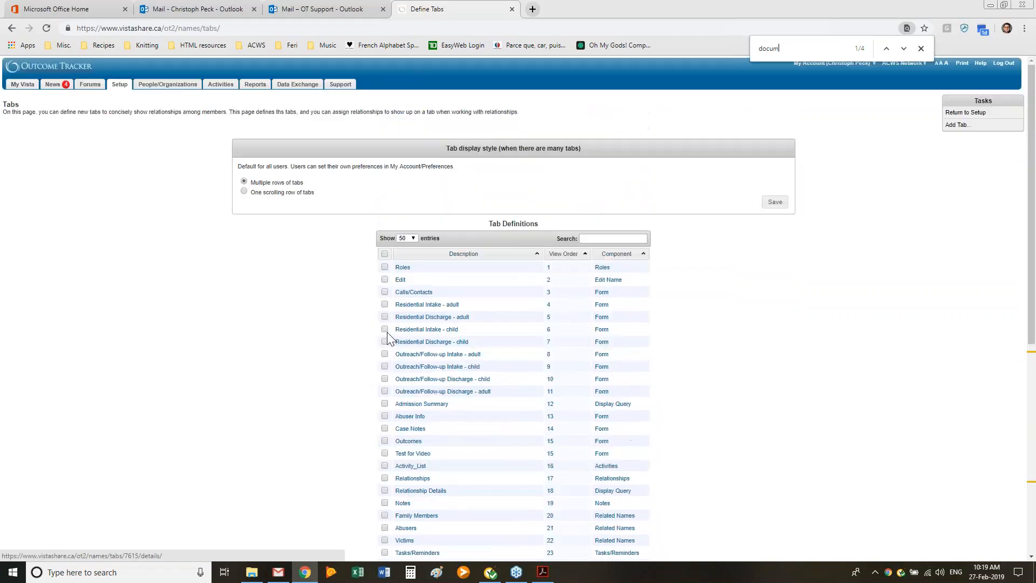
scroll(351, 280, "down", 3)
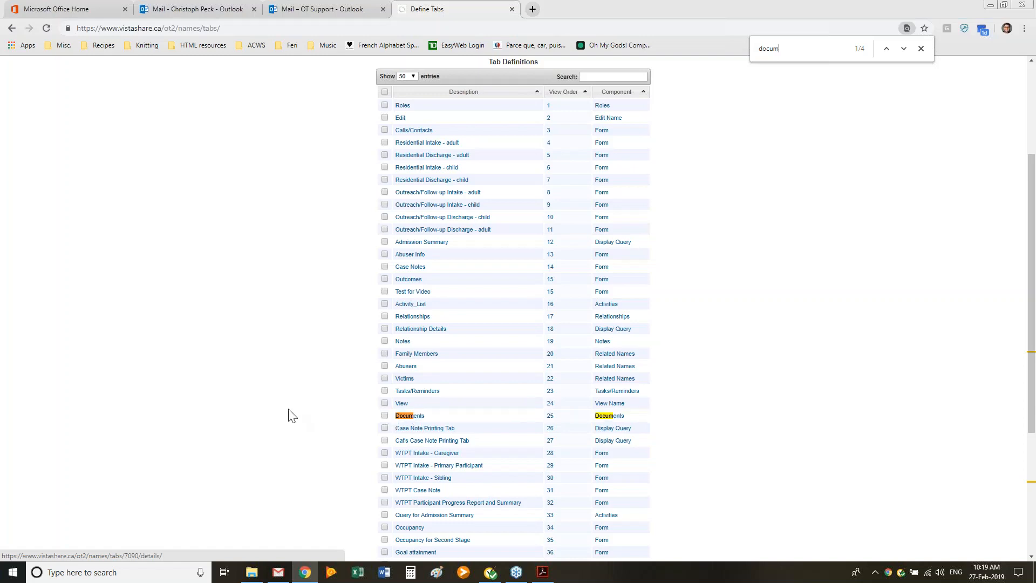
scroll(291, 416, "down", 2)
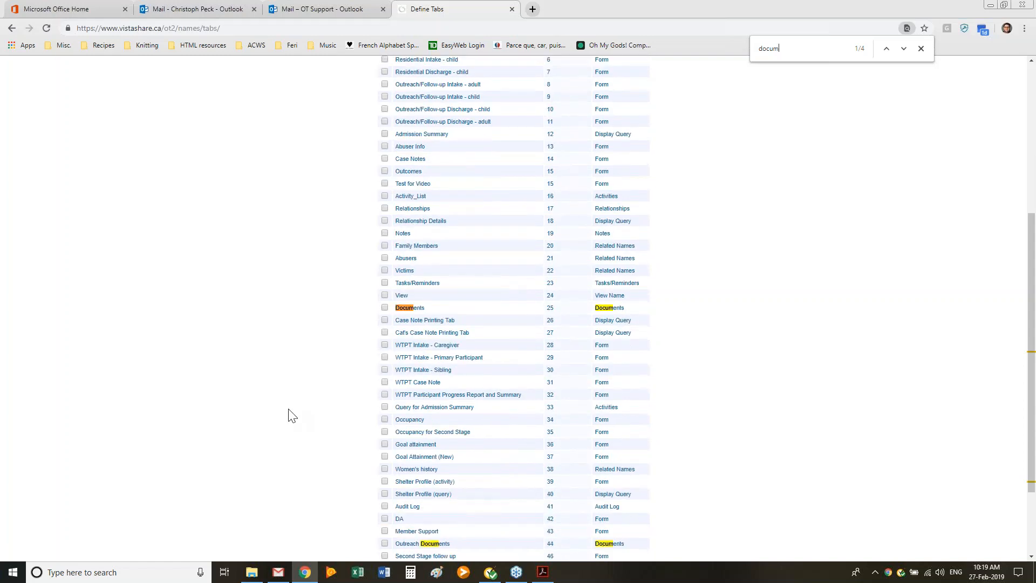
scroll(312, 363, "down", 2)
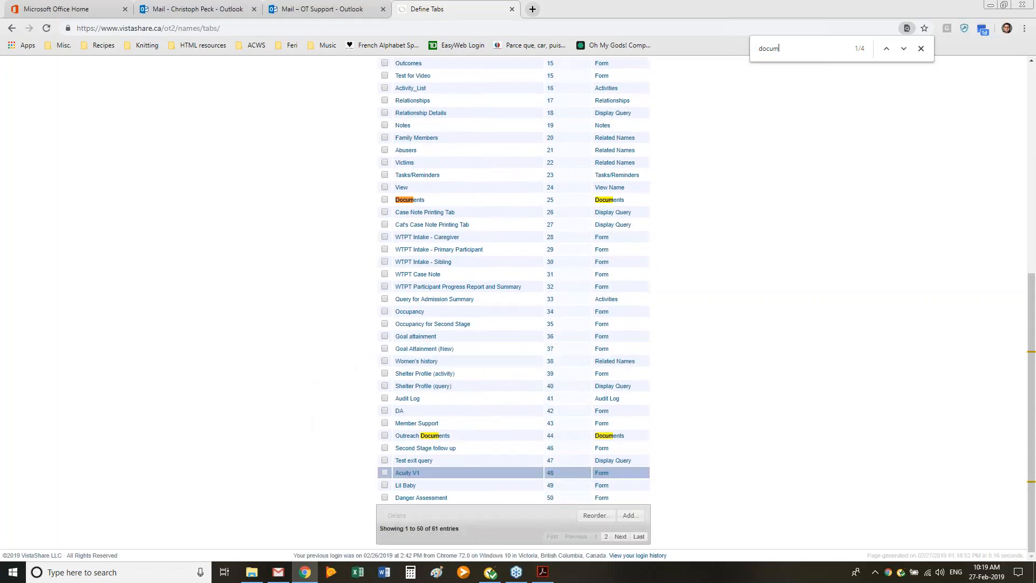
Step: Add a People/Organizations tab named Docs Test with the Documents component, and open the new tab's details
left_click(630, 517)
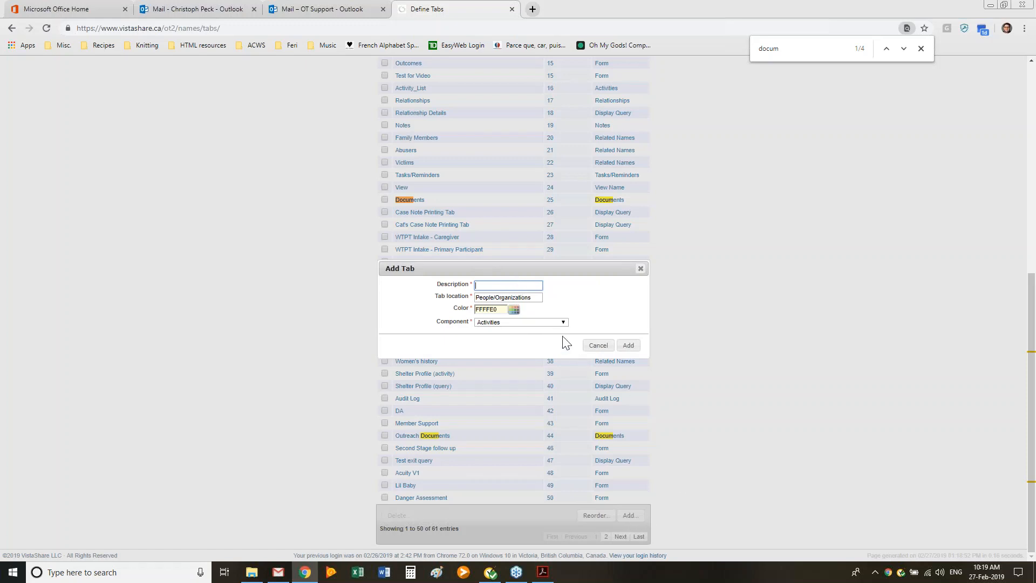
type("Docs Test")
left_click(540, 322)
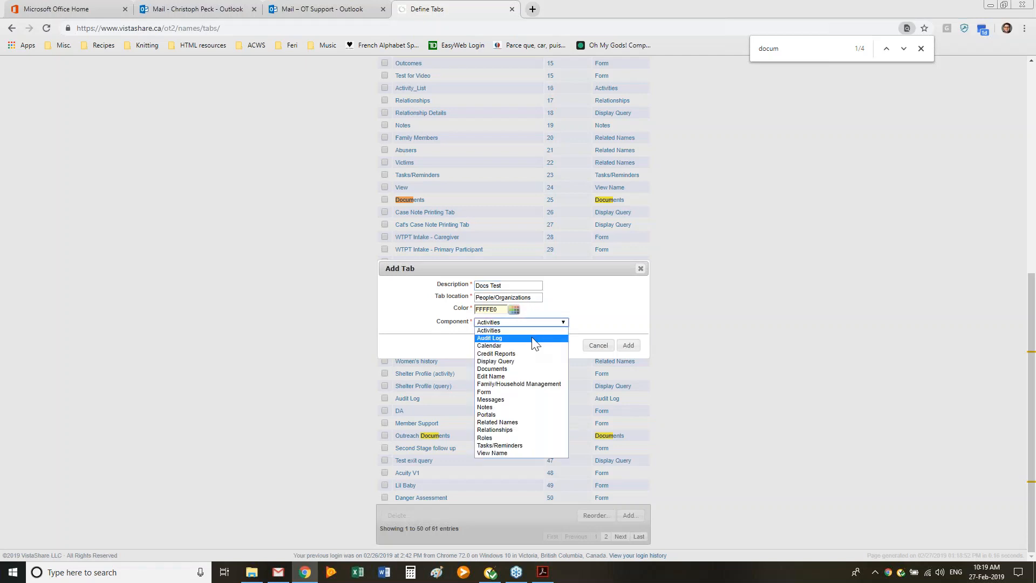
left_click(635, 349)
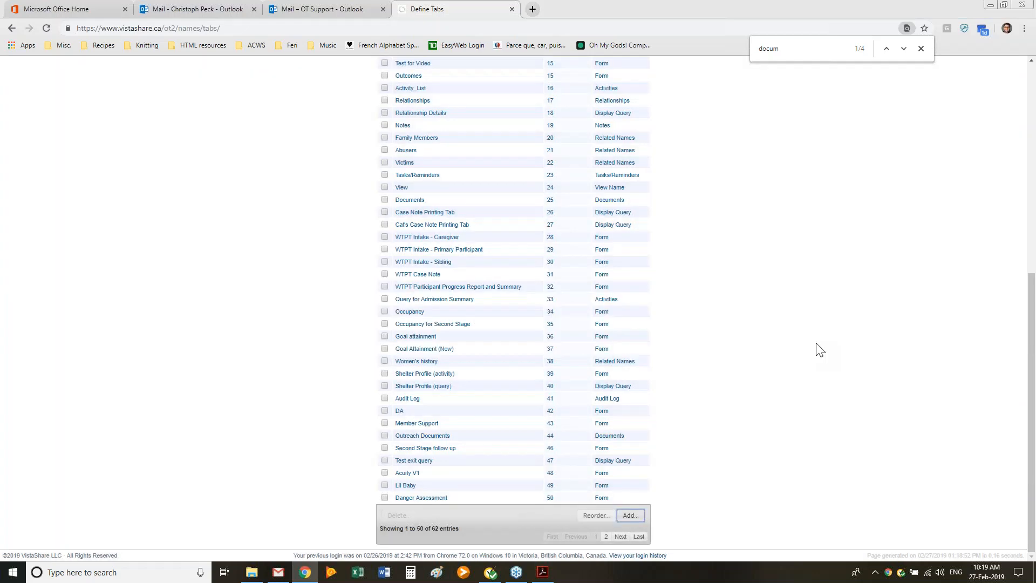
left_click(638, 538)
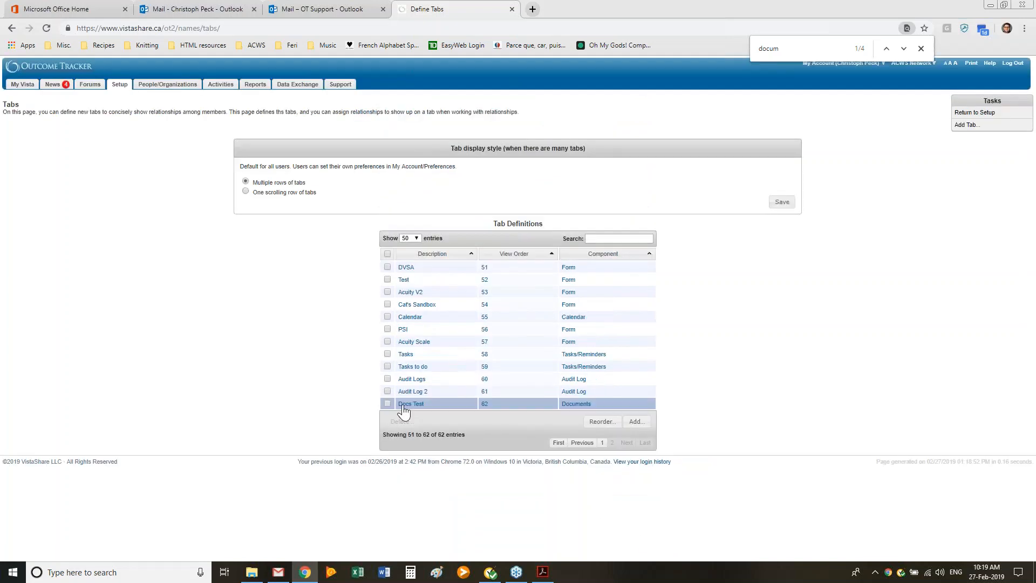
left_click(410, 405)
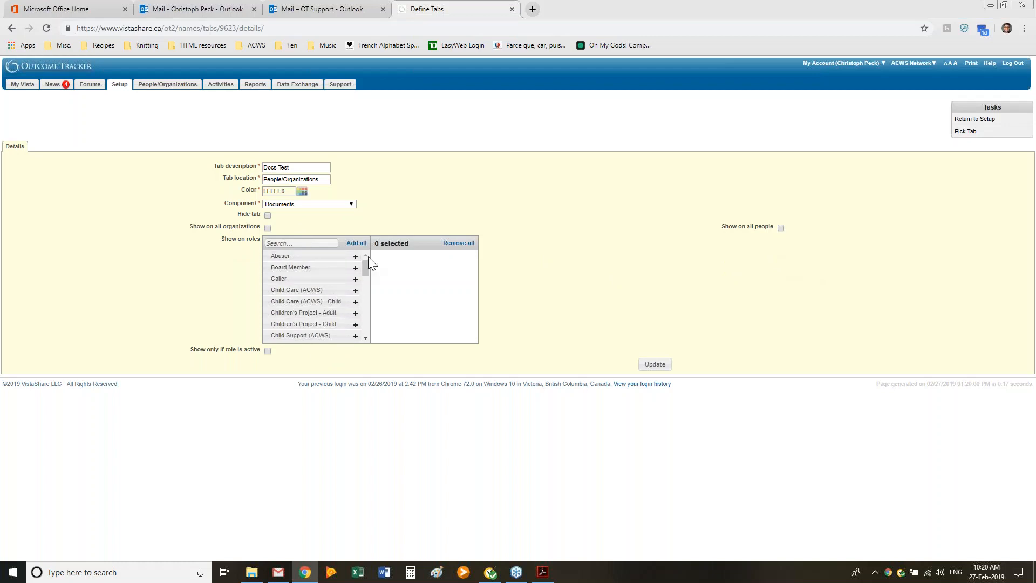
Step: Try showing the Docs Test tab on all people and all organizations, and clear both options again
mouse_move(365, 270)
left_mouse_down()
mouse_move(370, 342)
mouse_move(368, 261)
left_mouse_up()
left_click(780, 228)
left_click(269, 228)
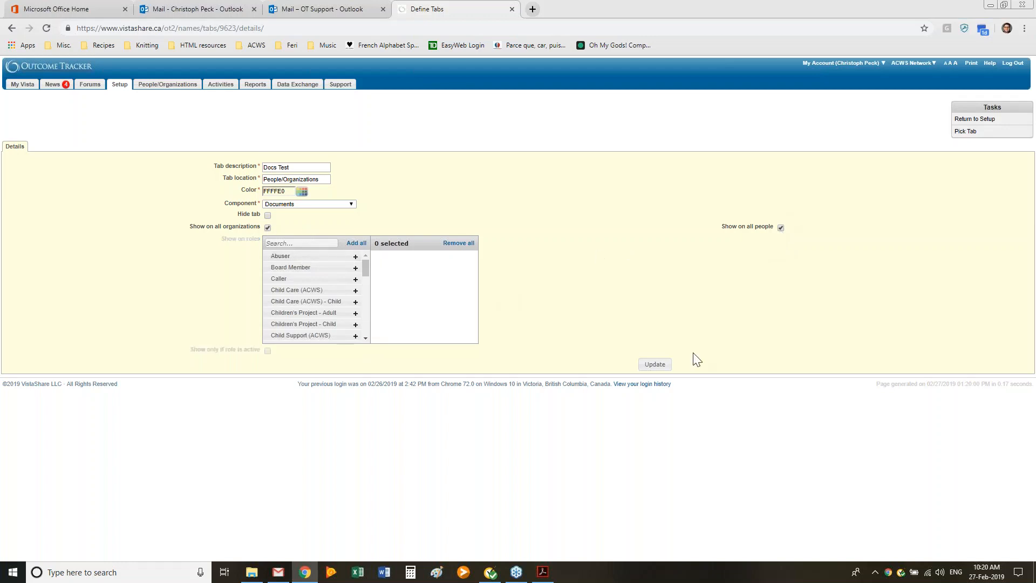
left_click(780, 228)
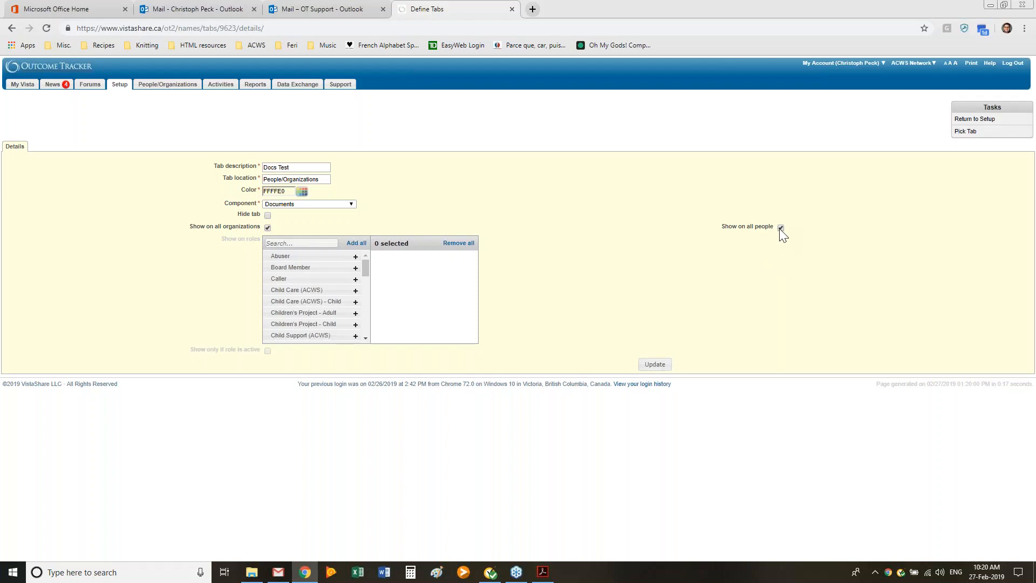
left_click(268, 228)
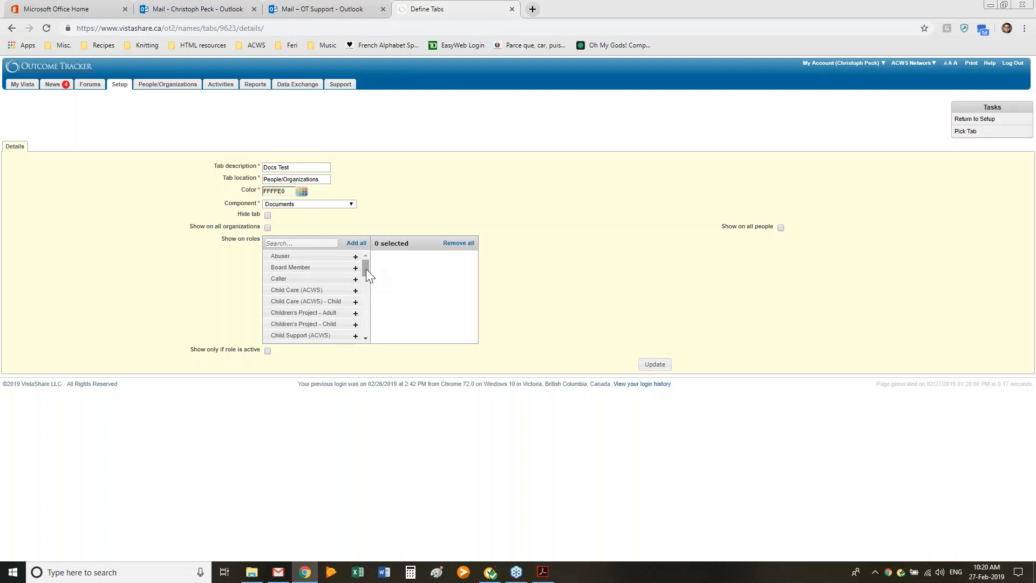
Step: Show the Docs Test tab on the roles Children's Project - Adult, Outreach/Follow-up (ACWS) - Adult and Residential (ACWS) - Adult
left_click_drag(366, 268, 363, 277)
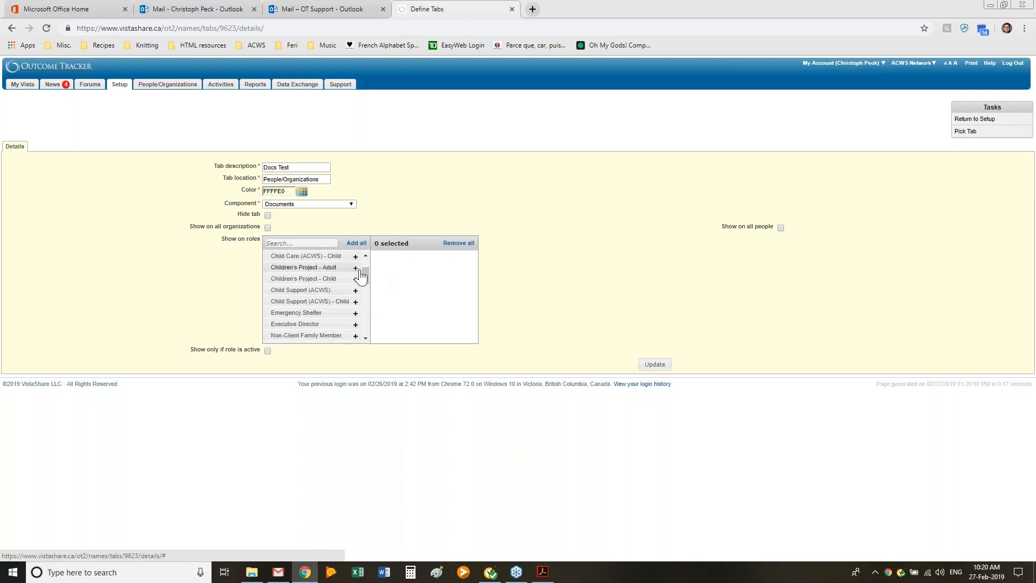
left_click_drag(362, 274, 372, 254)
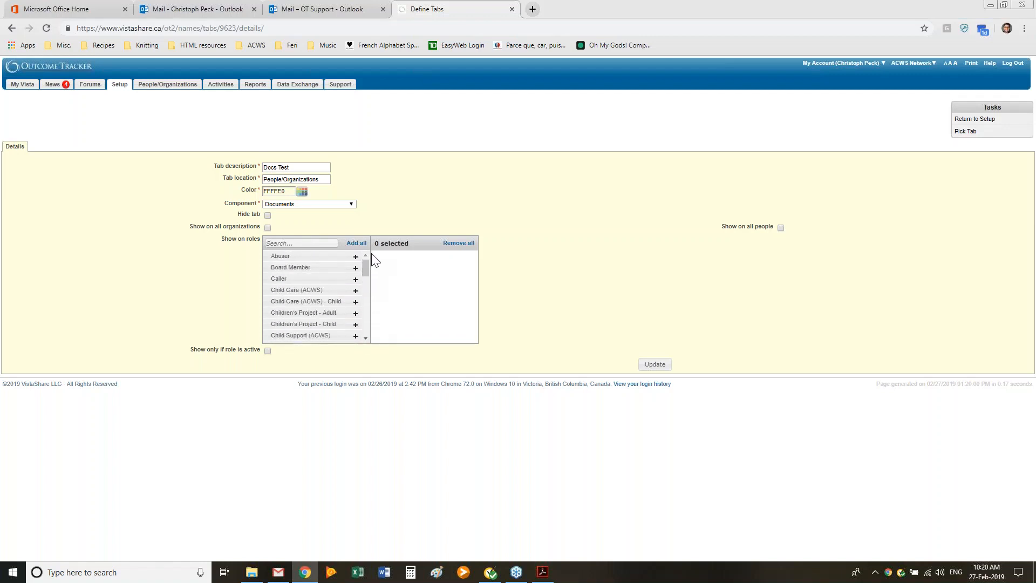
left_click(356, 313)
scroll(356, 302, "down", 2)
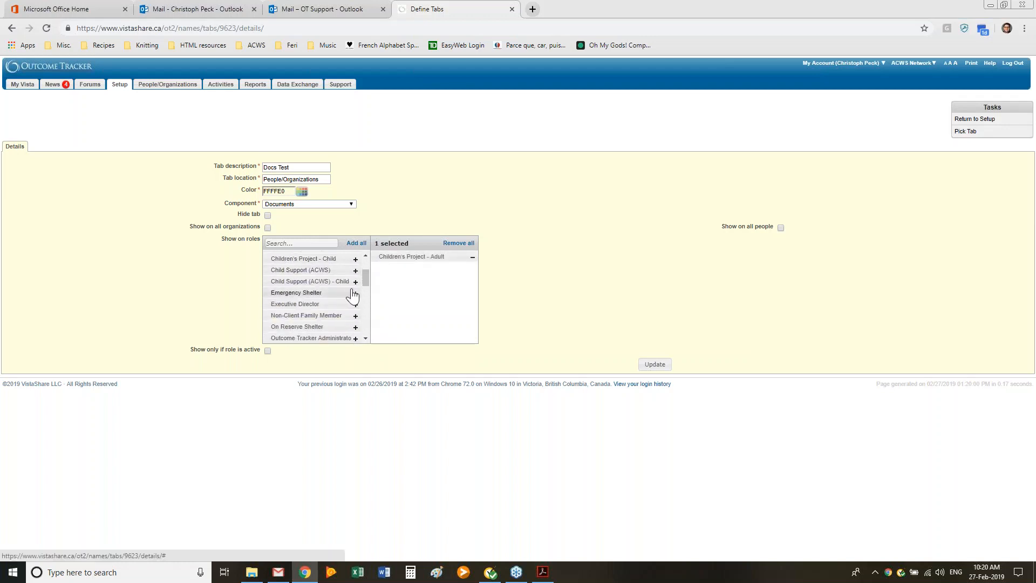
scroll(353, 302, "down", 1)
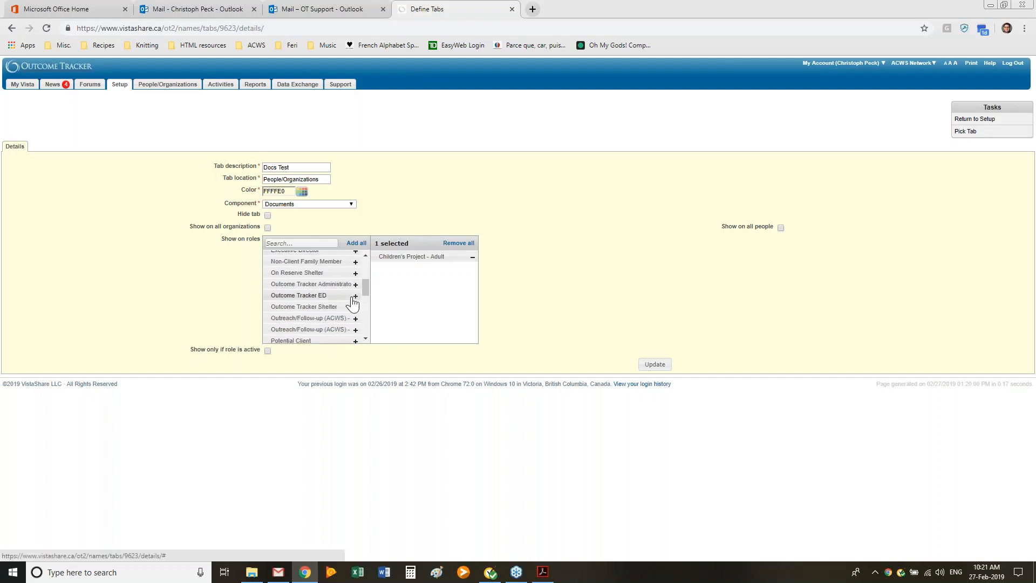
left_click(356, 330)
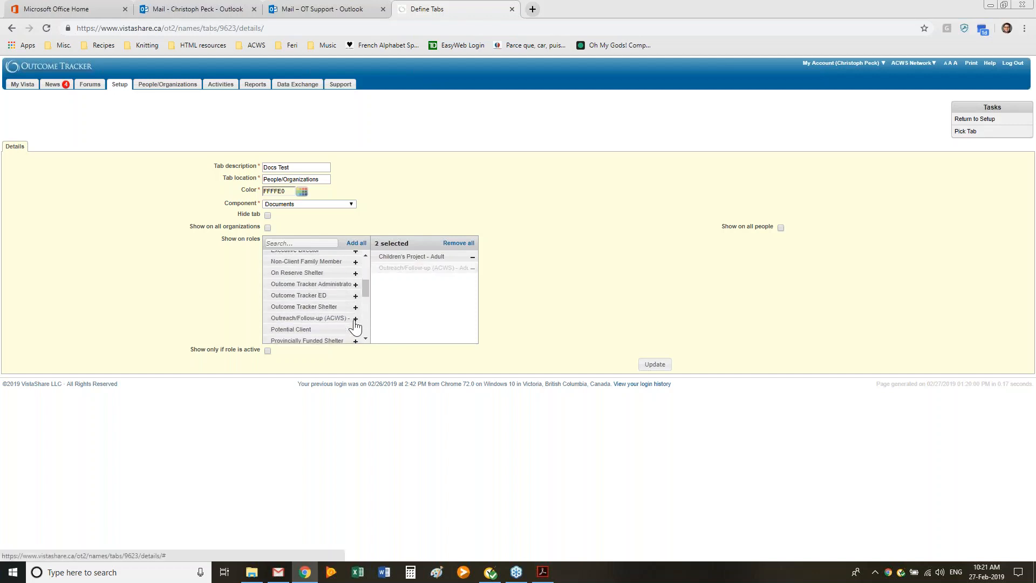
scroll(340, 296, "down", 1)
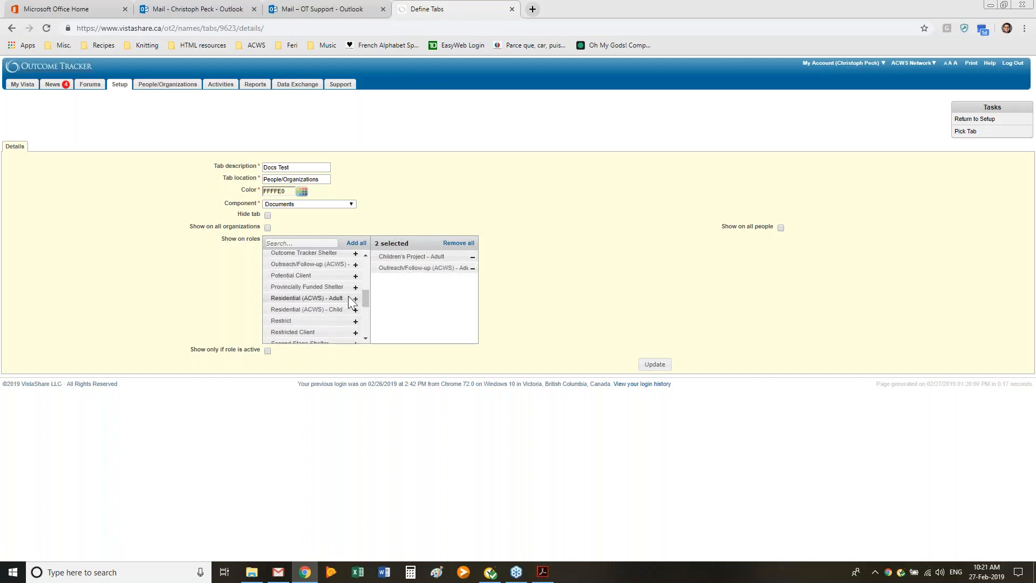
left_click(355, 299)
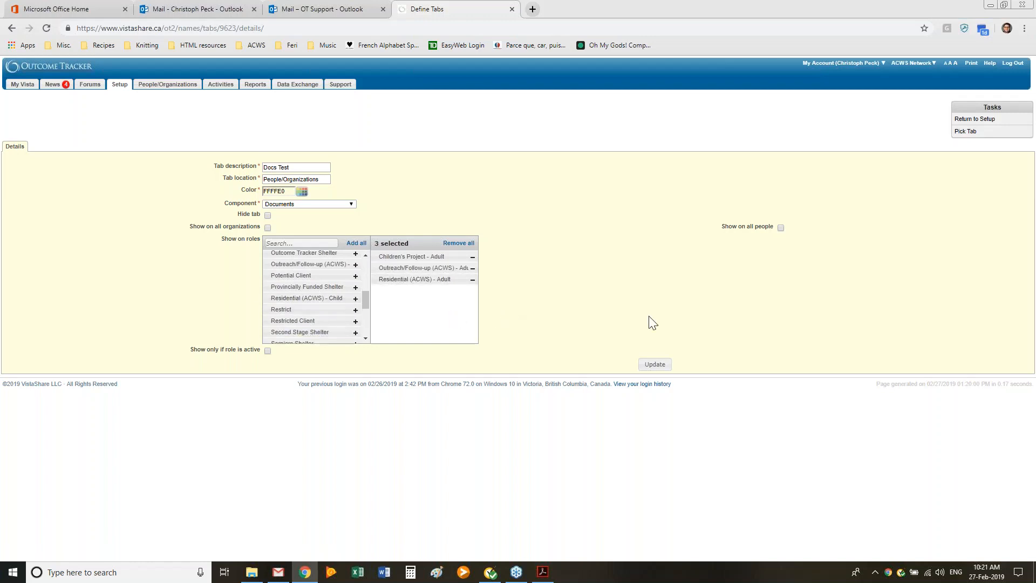
Step: Remove the three selected adult roles from the Docs Test tab's role list
left_click(472, 281)
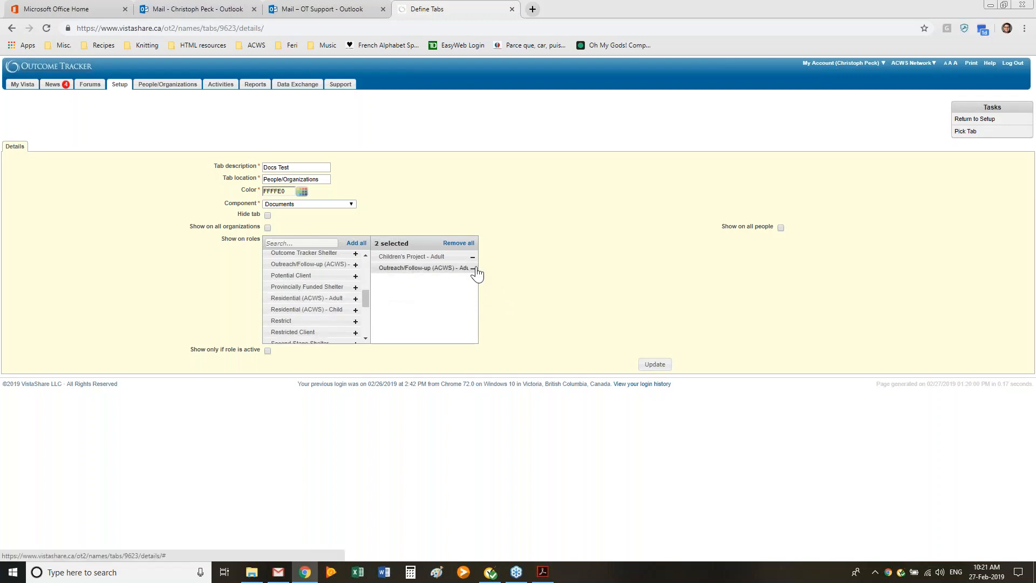
left_click(473, 268)
left_click(473, 256)
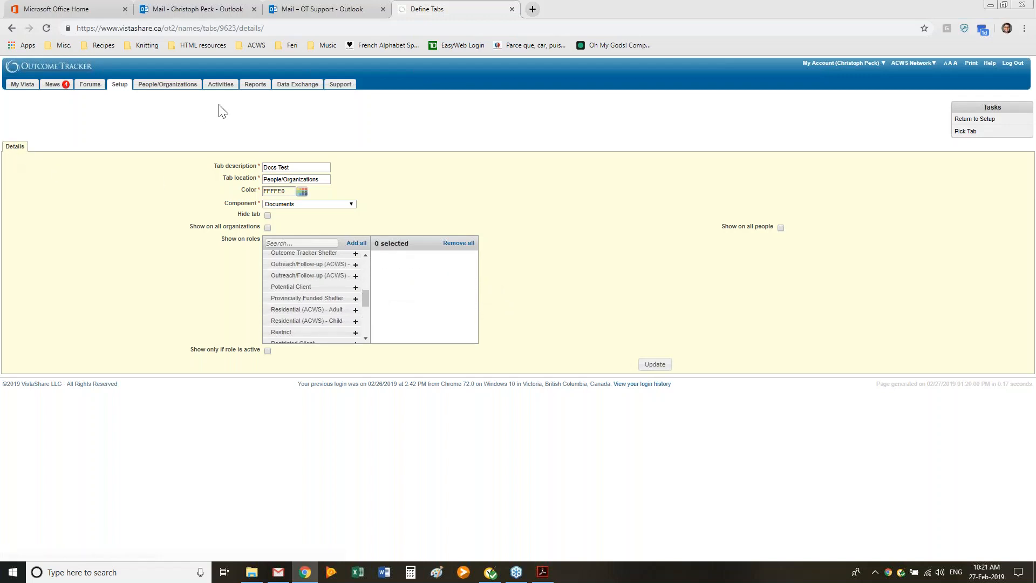
Step: Leave the tab details without updating them and open the client's stored documents under People/Organizations
left_click(119, 85)
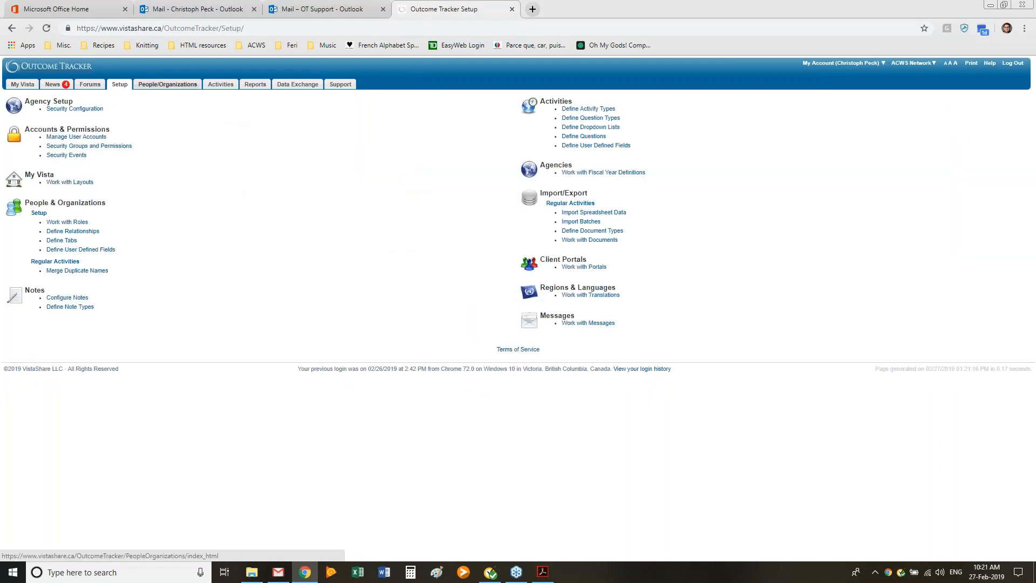
left_click(167, 84)
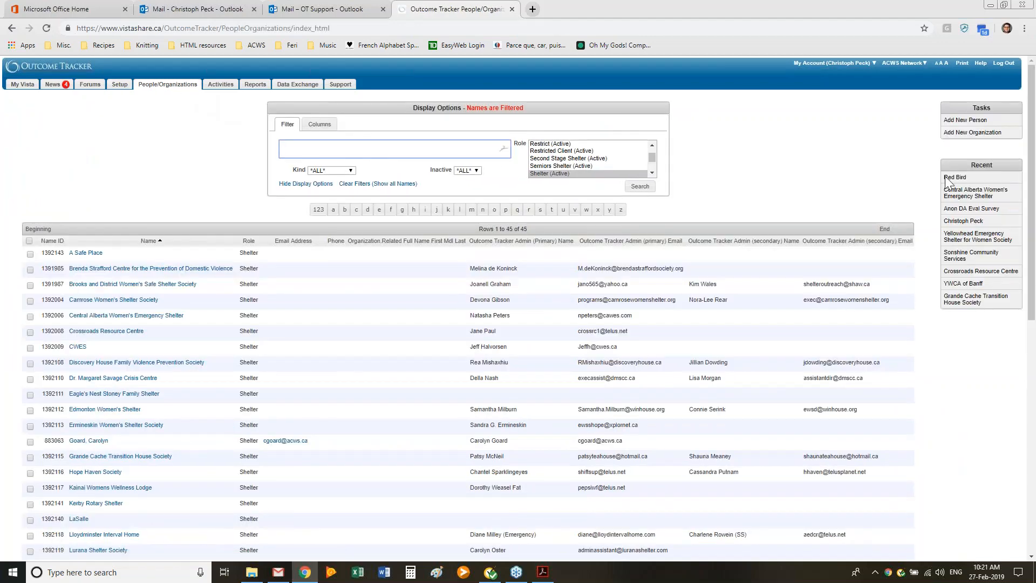
left_click(945, 177)
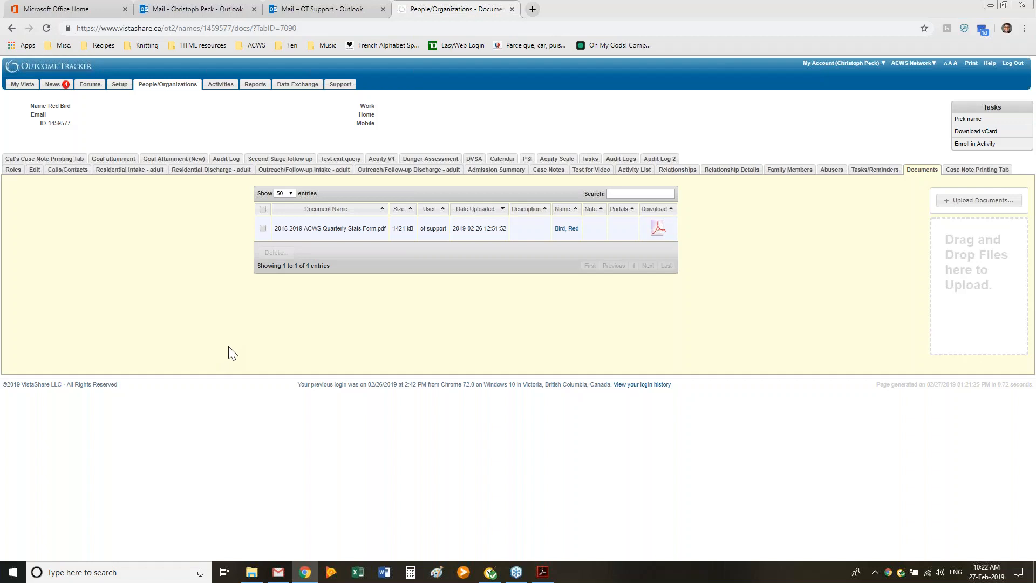
Step: View the Upload Documents dialog and its file chooser for the client, and close both without uploading a file
left_click(962, 210)
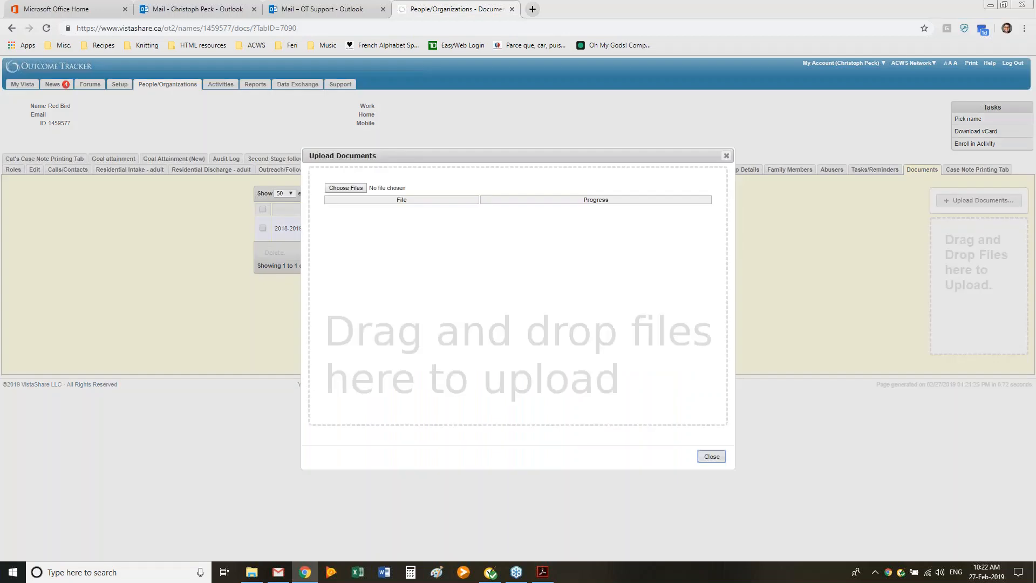
left_click(345, 187)
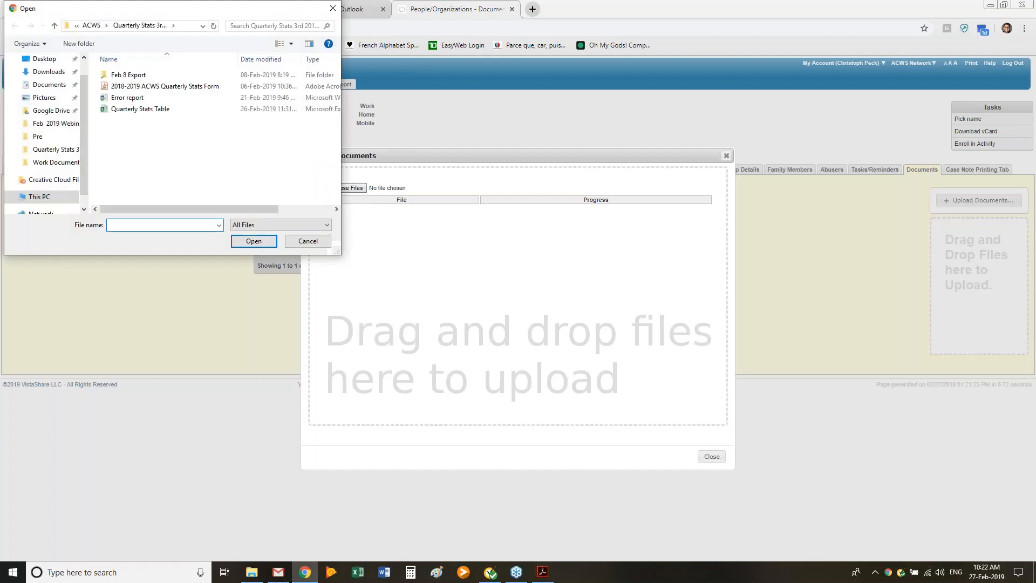
left_click(331, 8)
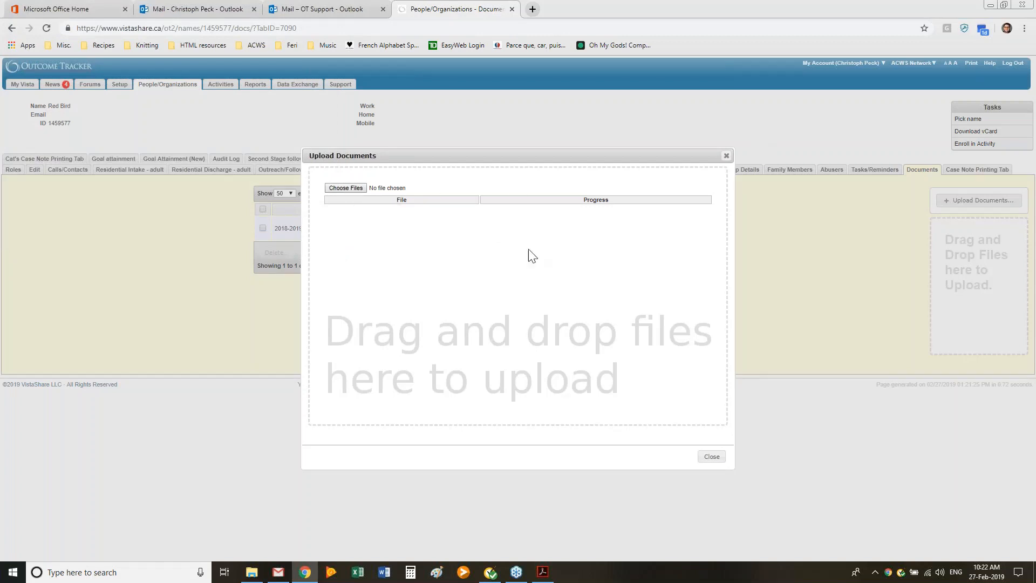
left_click(726, 155)
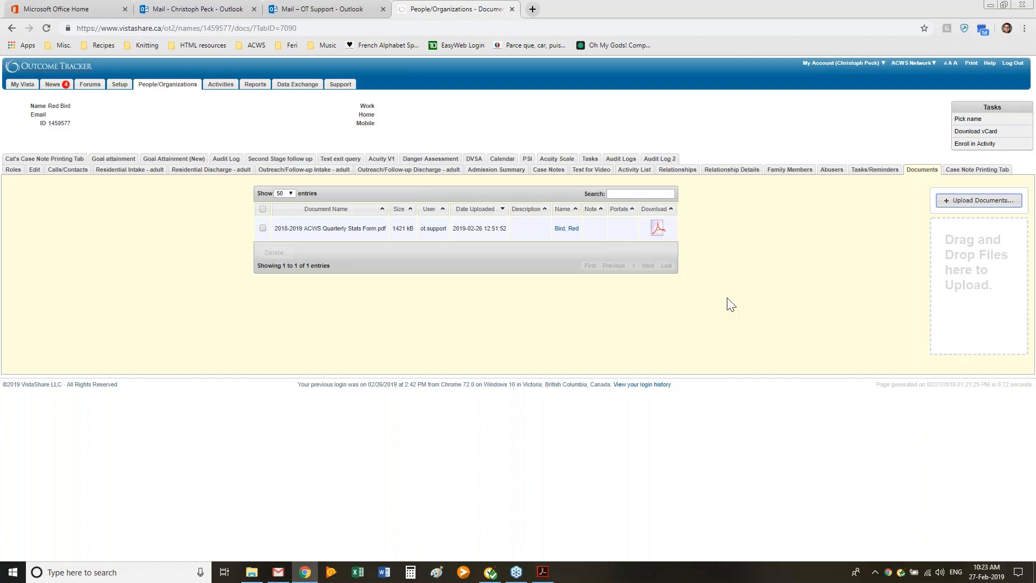
Step: Give the client's 2018-2019 ACWS Quarterly Stats Form.pdf the description "This form was completed on Feb 27 2019" and save it
left_click(529, 226)
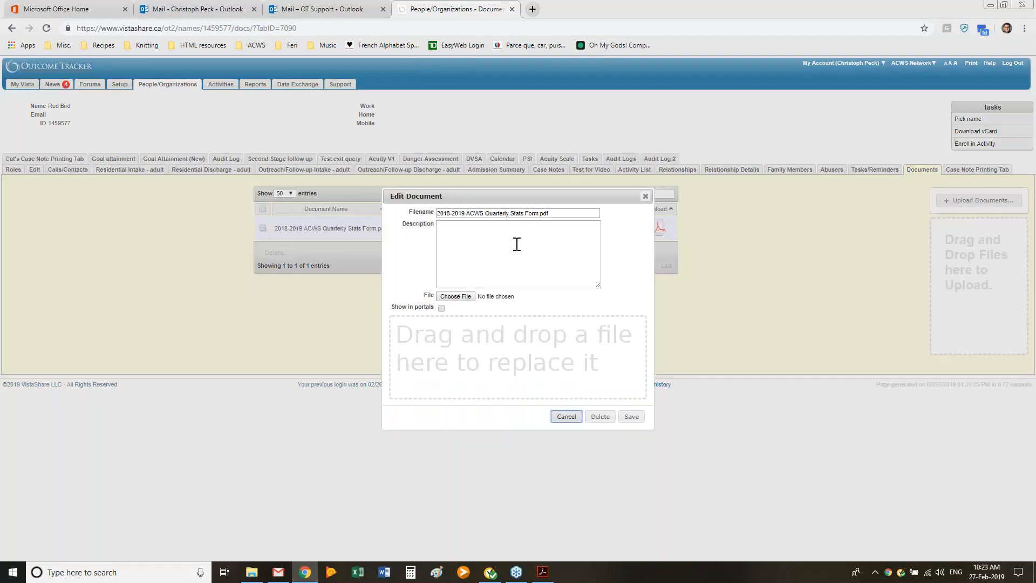
left_click_drag(519, 199, 682, 144)
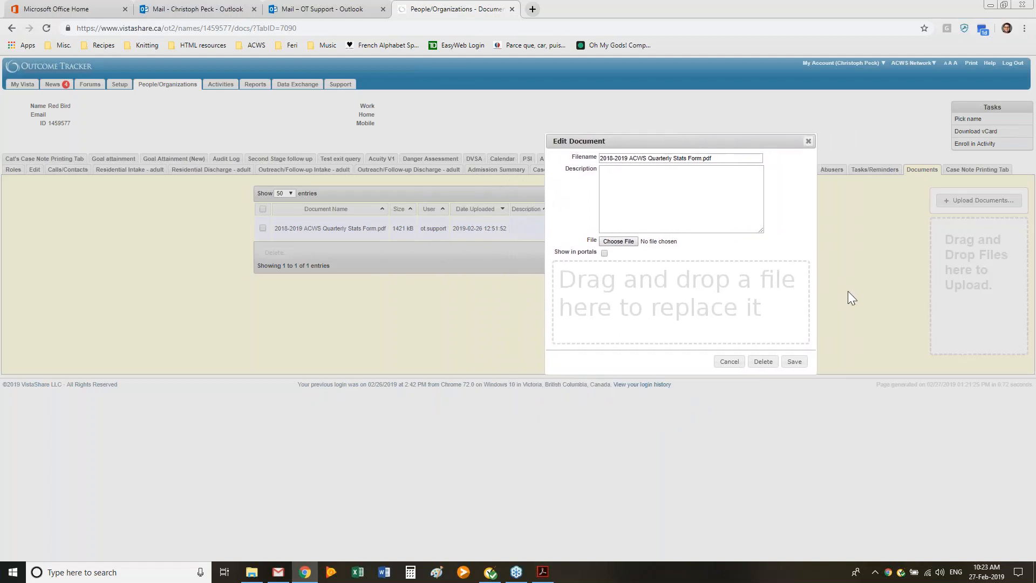
left_click(655, 184)
type("This frorm was complete ")
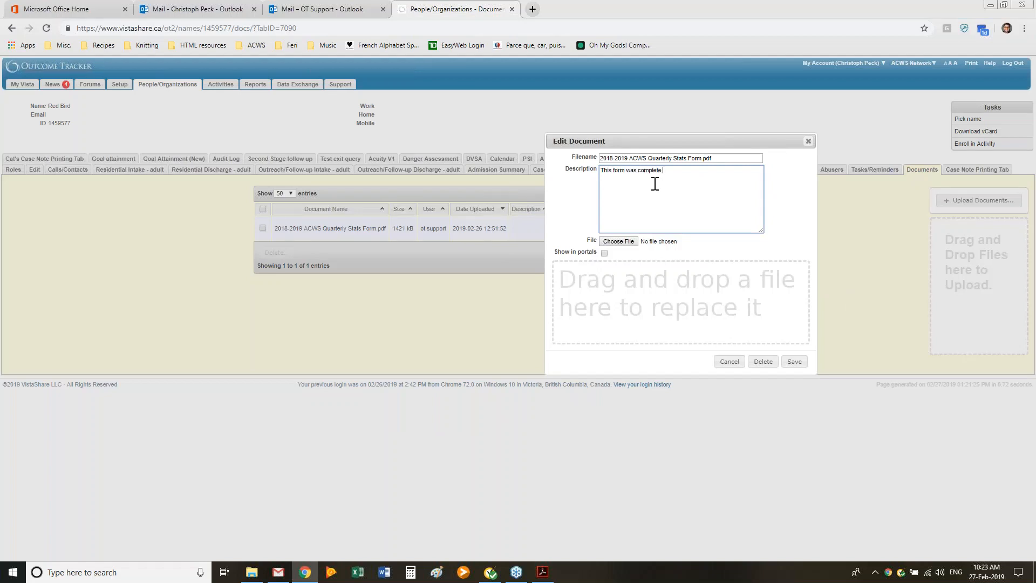
type(" on Feb 27 2019")
left_click(795, 363)
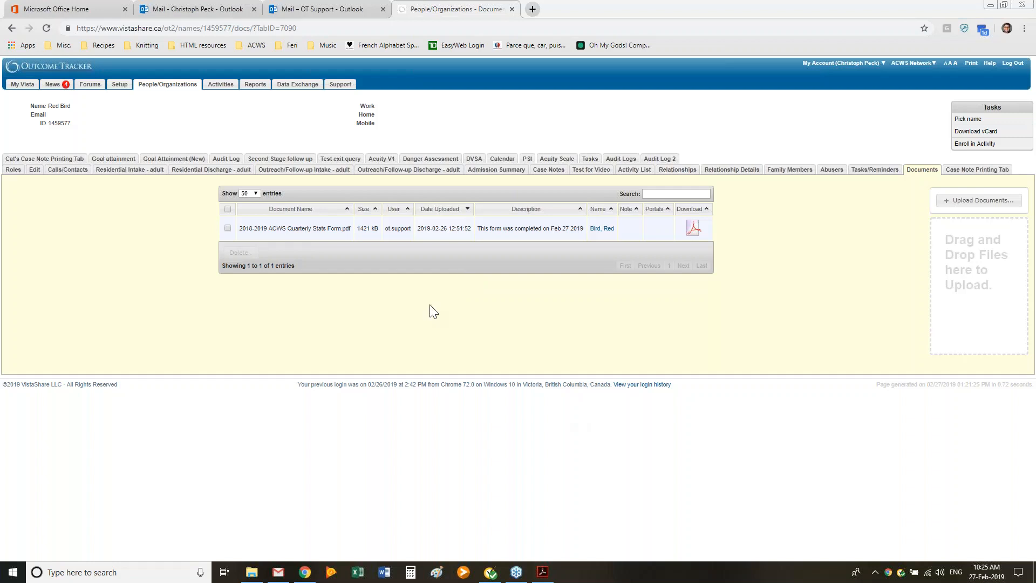
mouse_move(544, 572)
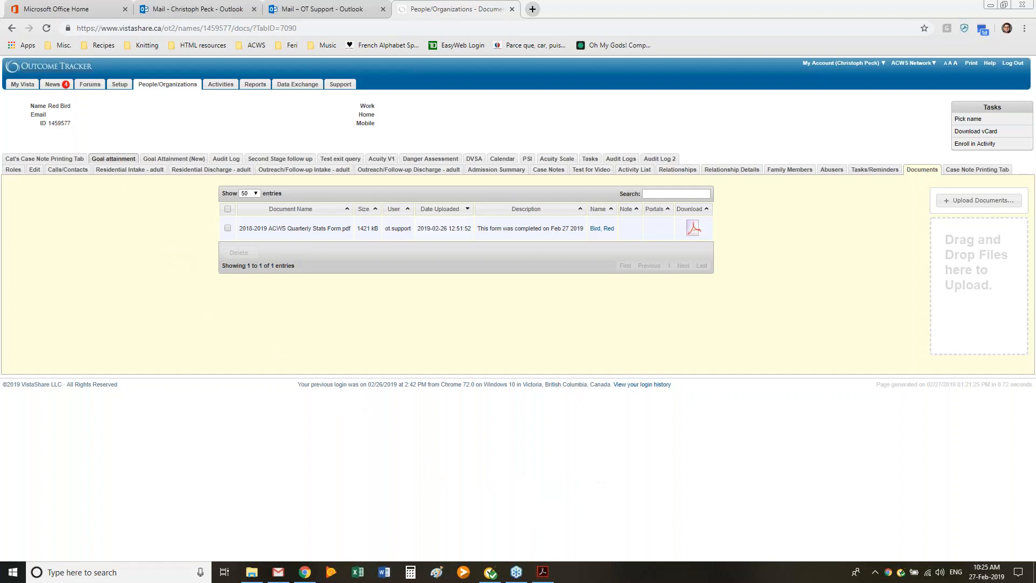
Step: Open the agency-wide documents from Setup's Work with Documents and look over the stored files
left_click(121, 86)
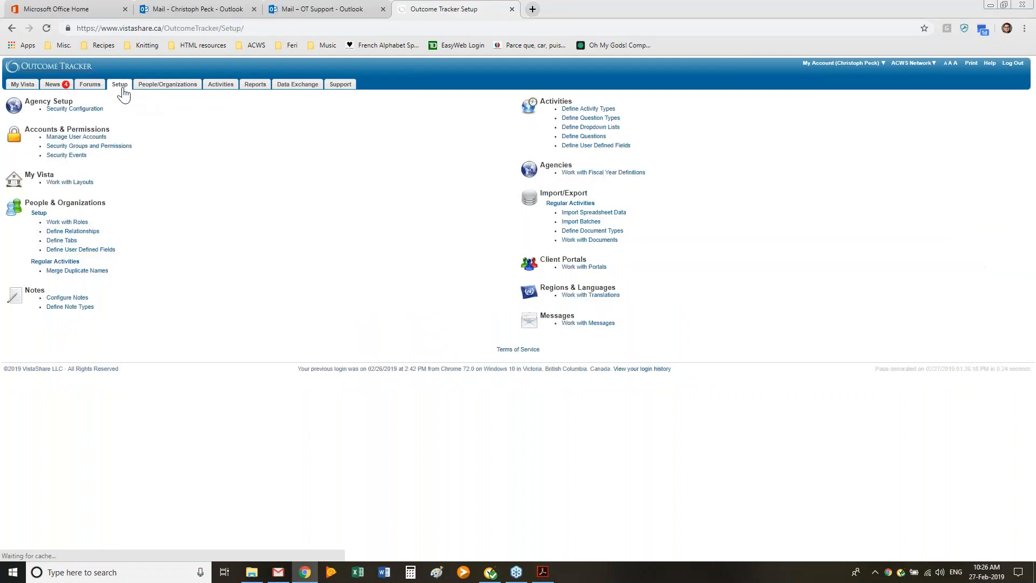
left_click(603, 240)
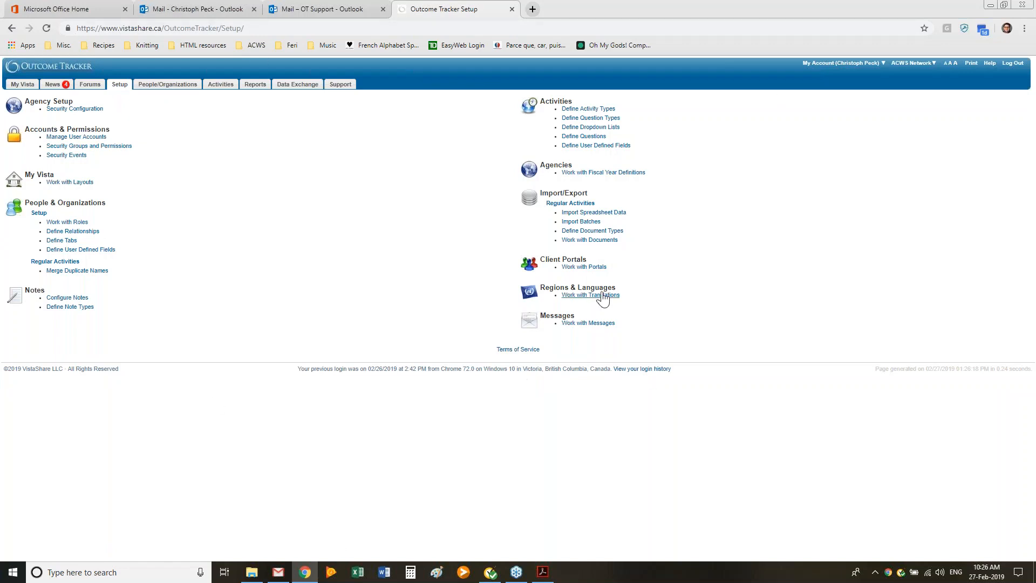
left_click(615, 239)
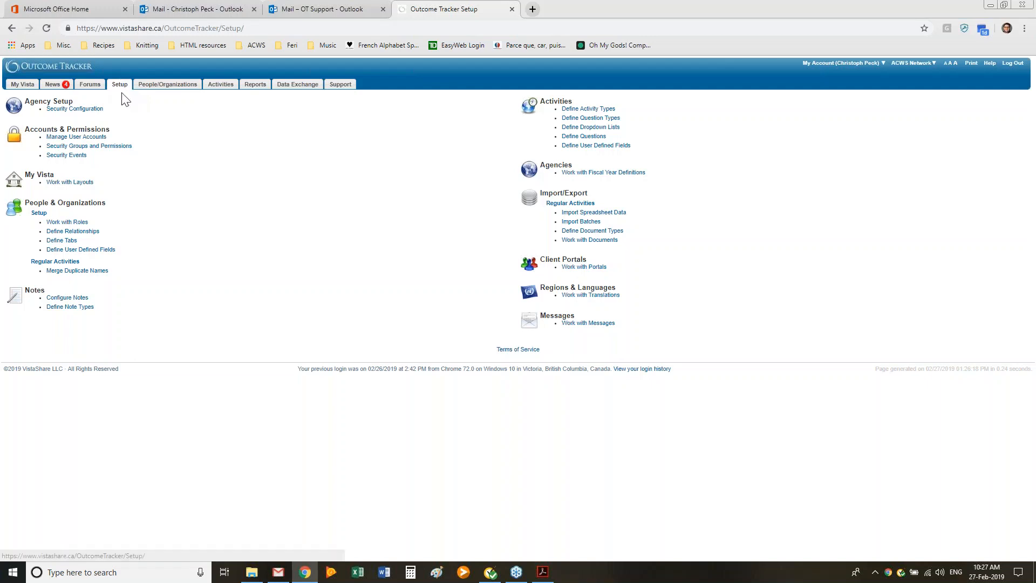
left_click(592, 241)
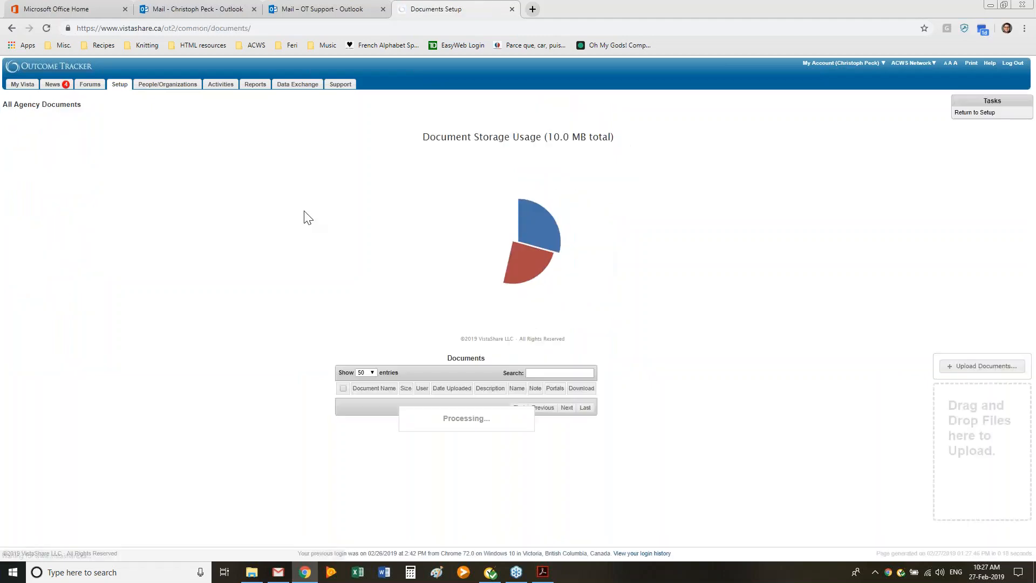
scroll(307, 217, "down", 5)
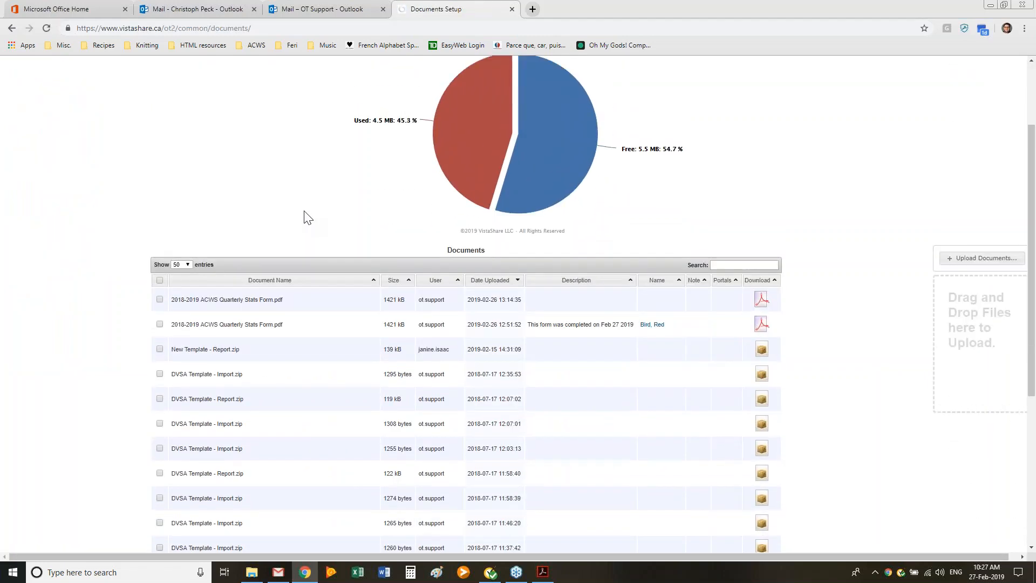
scroll(300, 186, "up", 2)
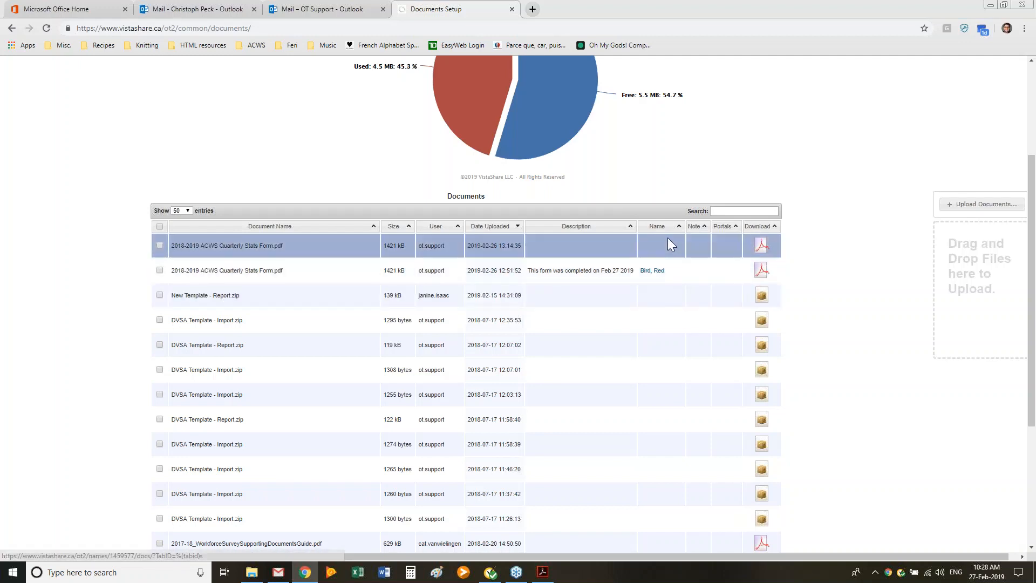
Step: Search the agency documents for "work", then clear the search to list all files again
left_click(746, 209)
type("work")
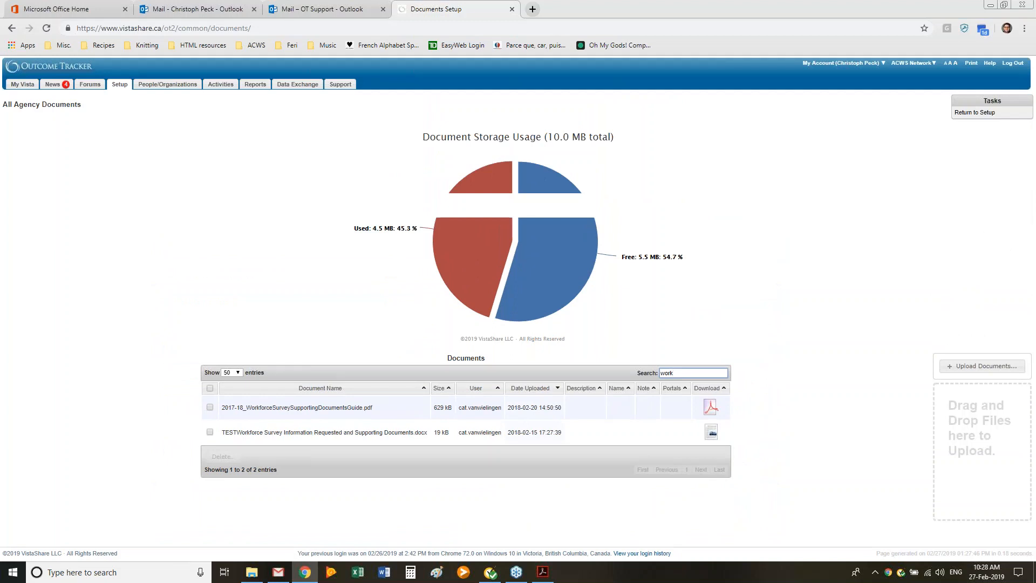
key("BackSpace")
key("BackSpace")
key("BackSpace")
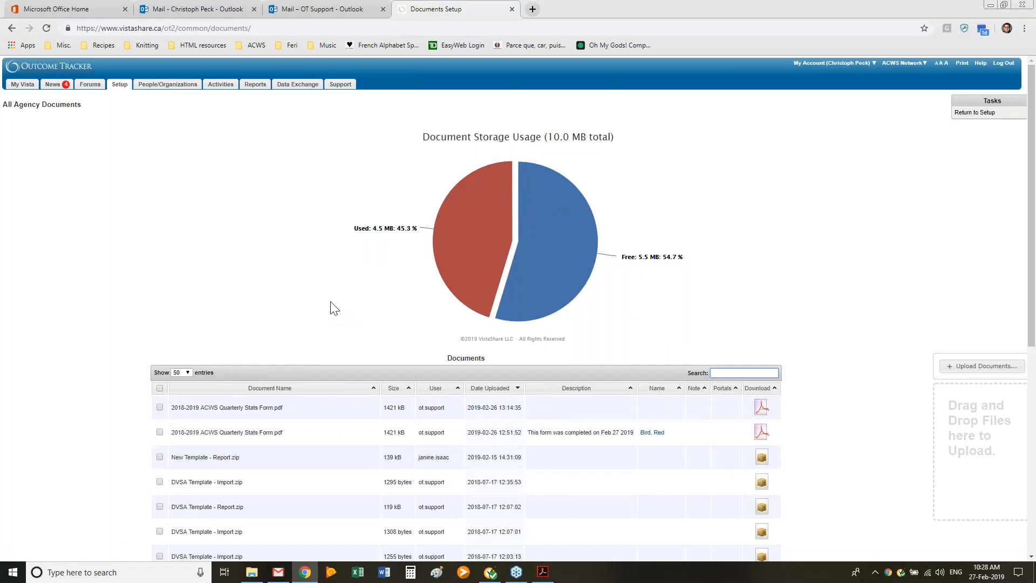
Step: Compare the agency's document storage usage chart with the storage allowance described in Supported Referrals and Document Storage.pdf in Adobe Acrobat
scroll(334, 307, "down", 3)
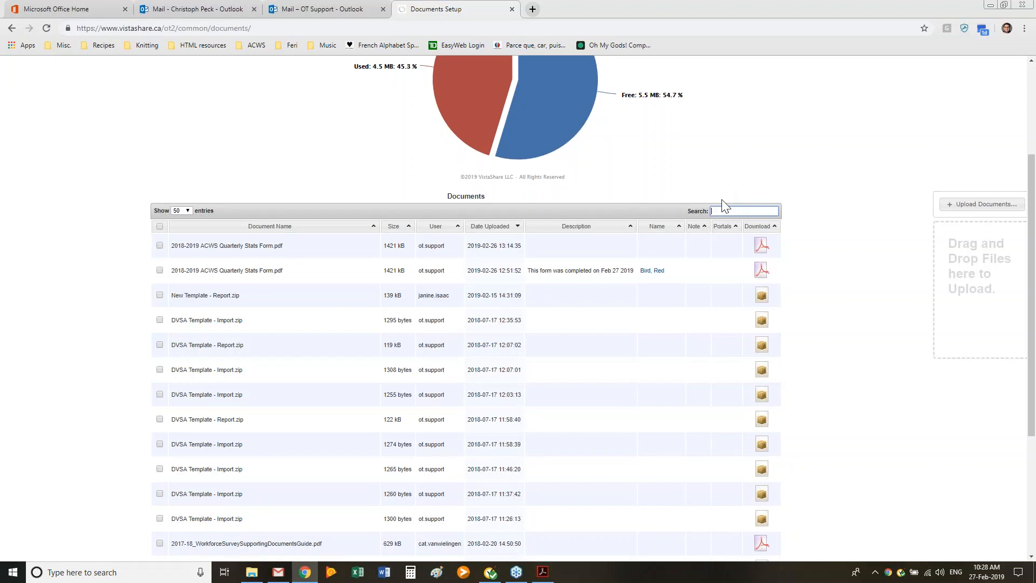
scroll(723, 200, "up", 1)
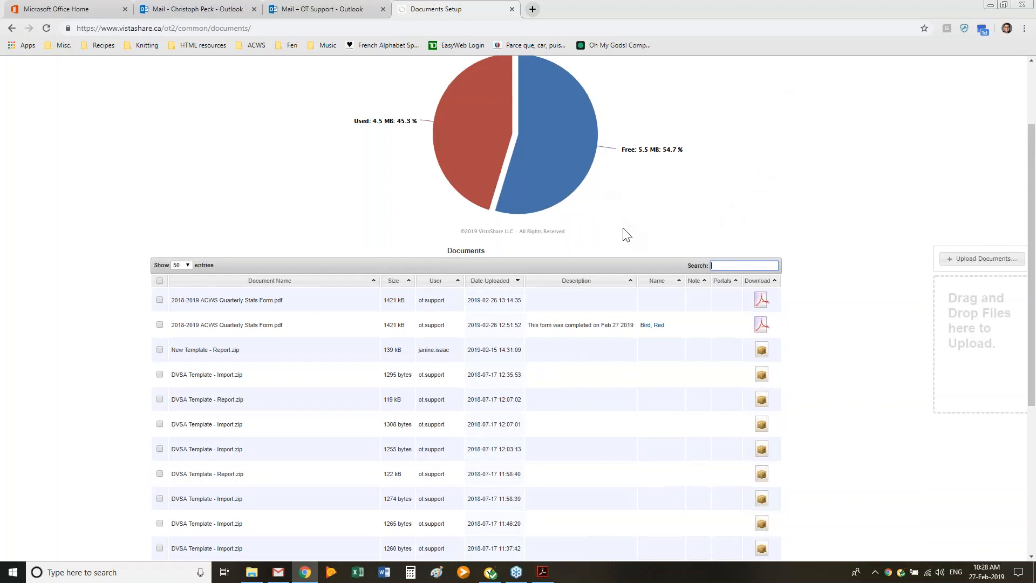
scroll(624, 232, "up", 1)
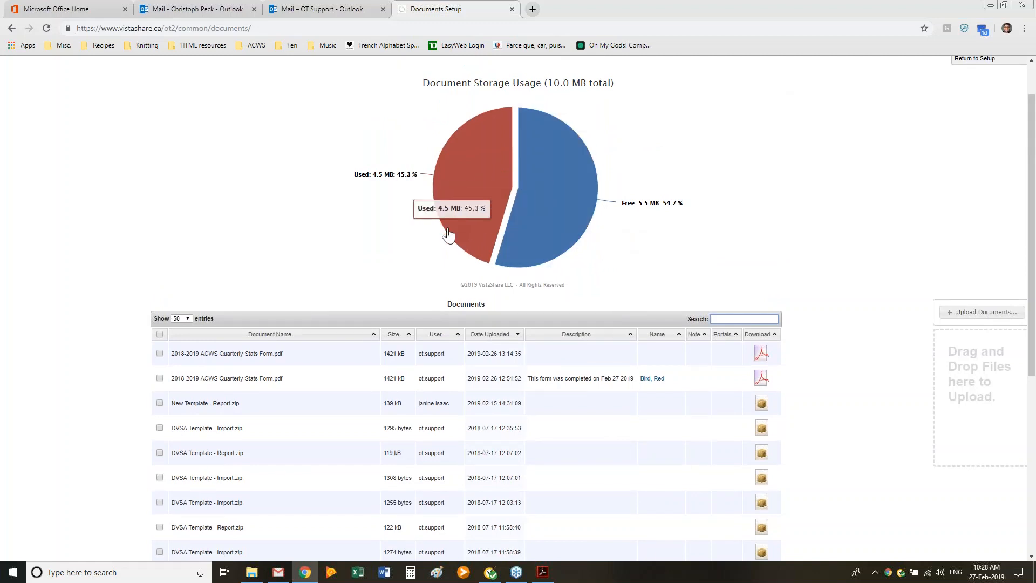
mouse_move(483, 206)
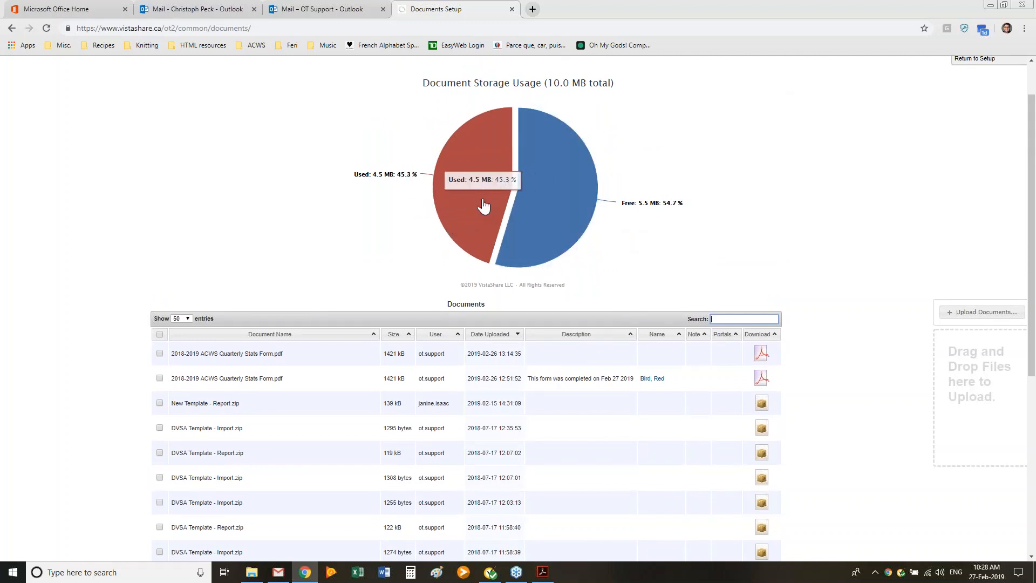
left_click(542, 572)
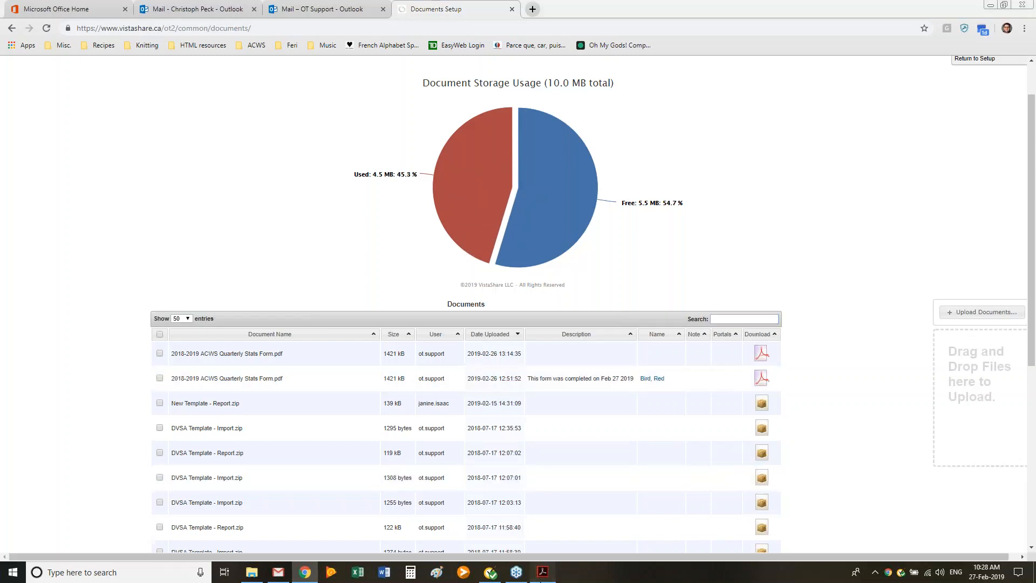
left_click(158, 222)
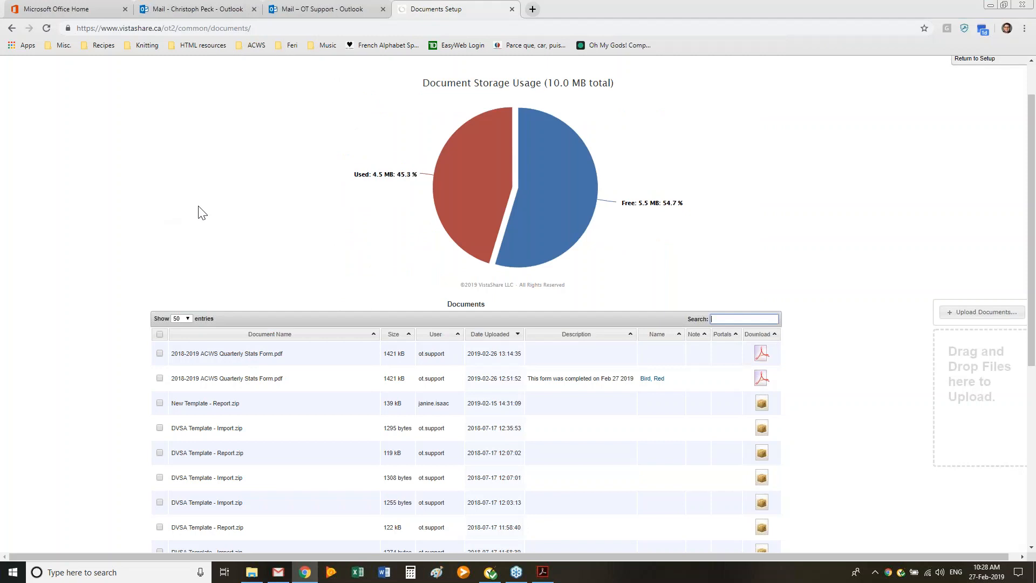
scroll(199, 212, "up", 1)
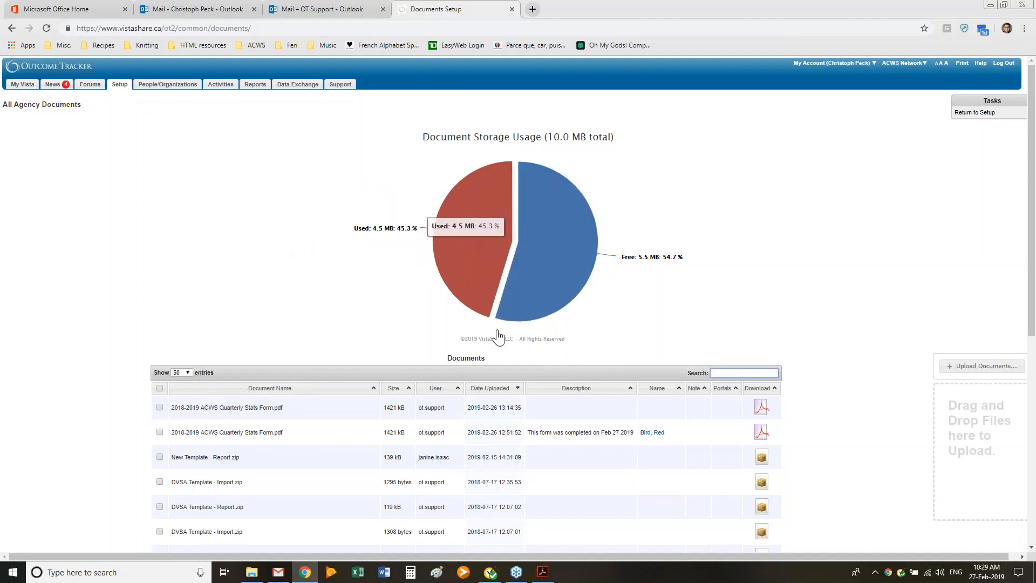
left_click(543, 571)
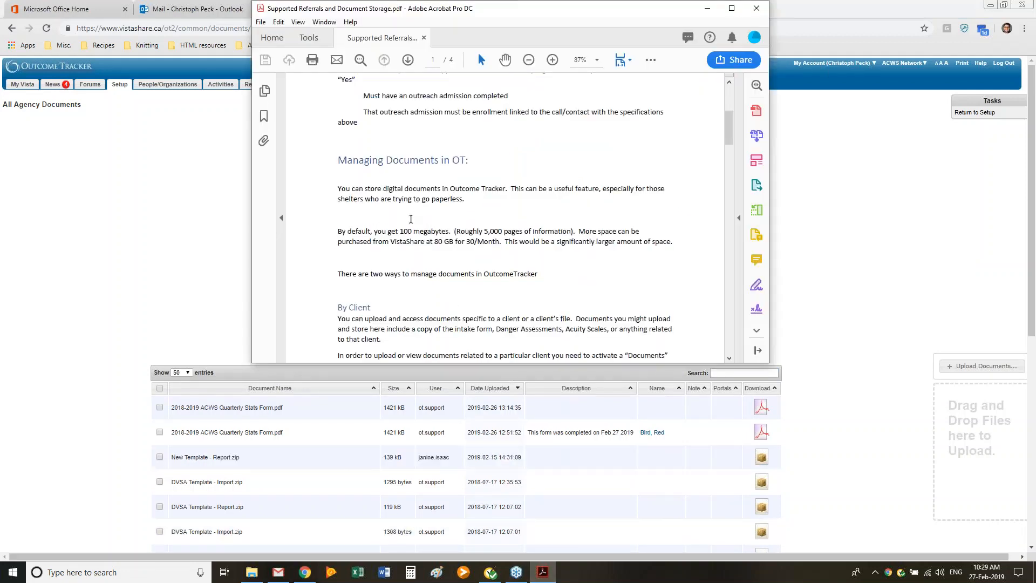
left_click(233, 267)
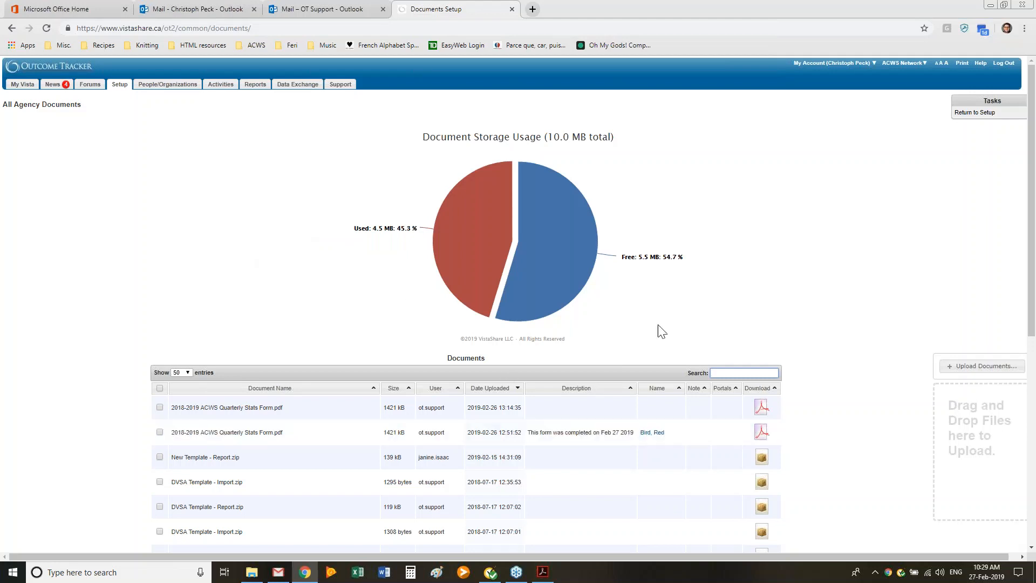
left_click(542, 573)
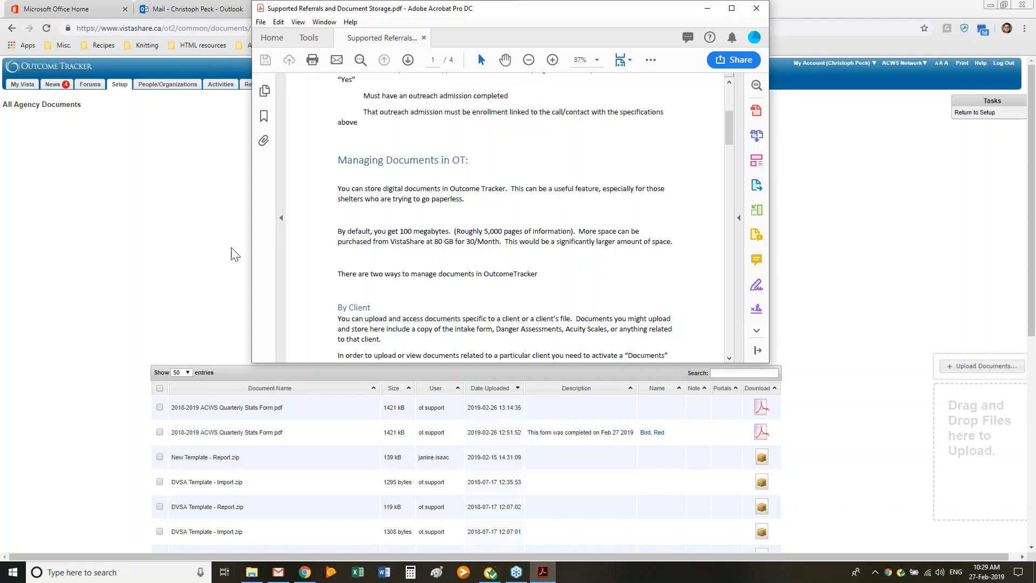
left_click(140, 270)
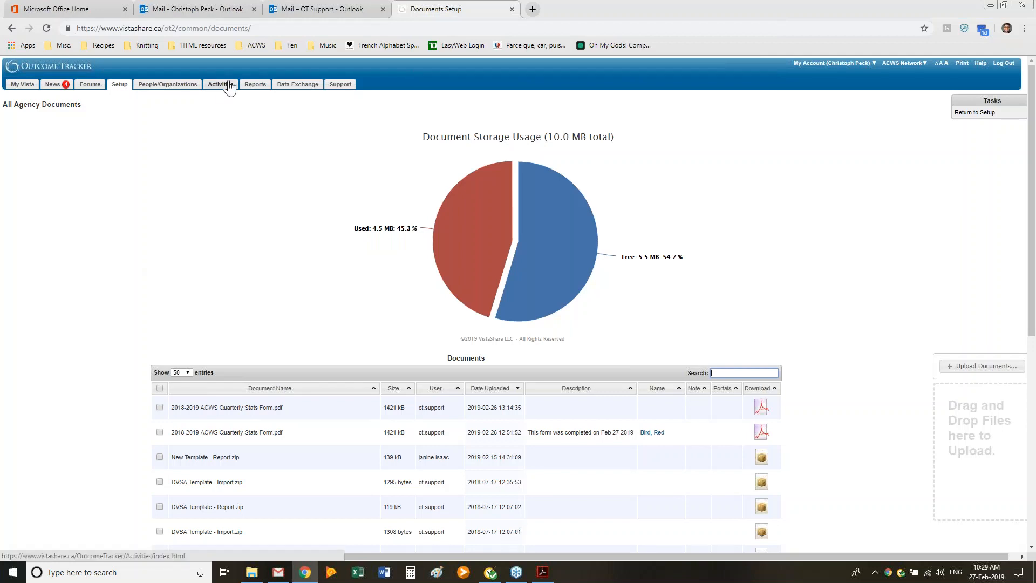
Step: Look through the full agency documents list and recheck the storage section of the PDF guide
mouse_move(381, 236)
scroll(464, 283, "down", 2)
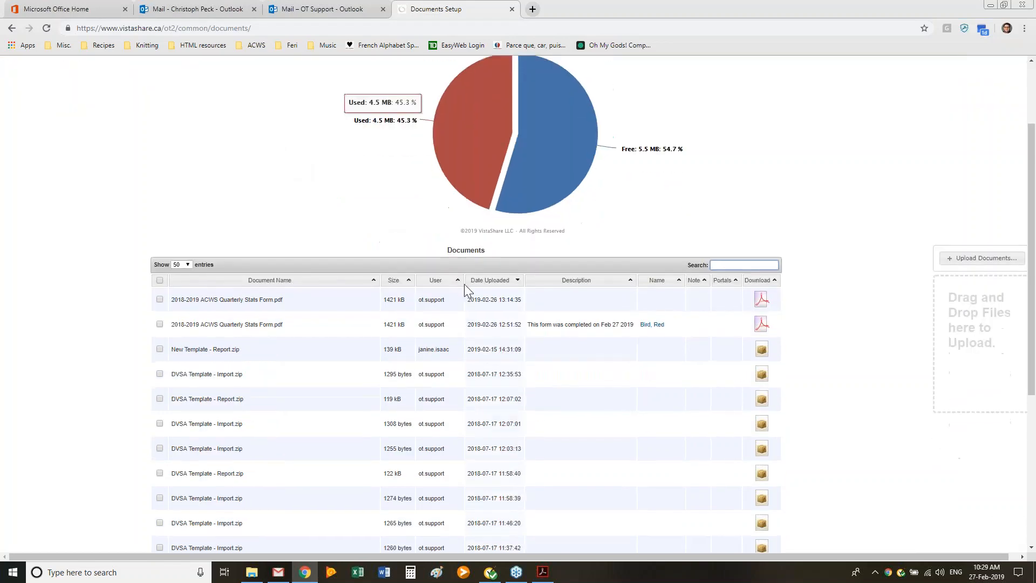
scroll(464, 284, "down", 1)
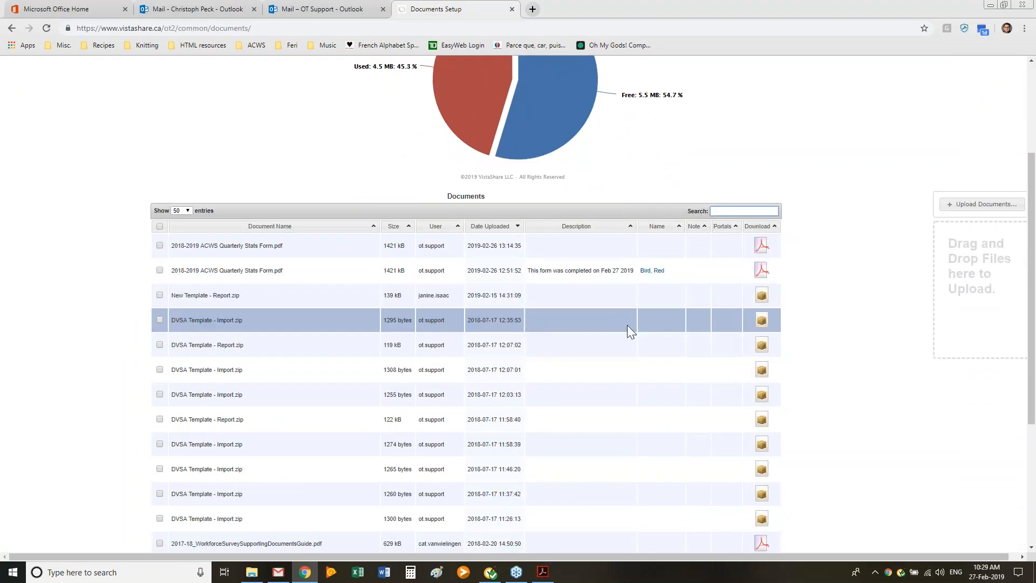
scroll(627, 325, "down", 4)
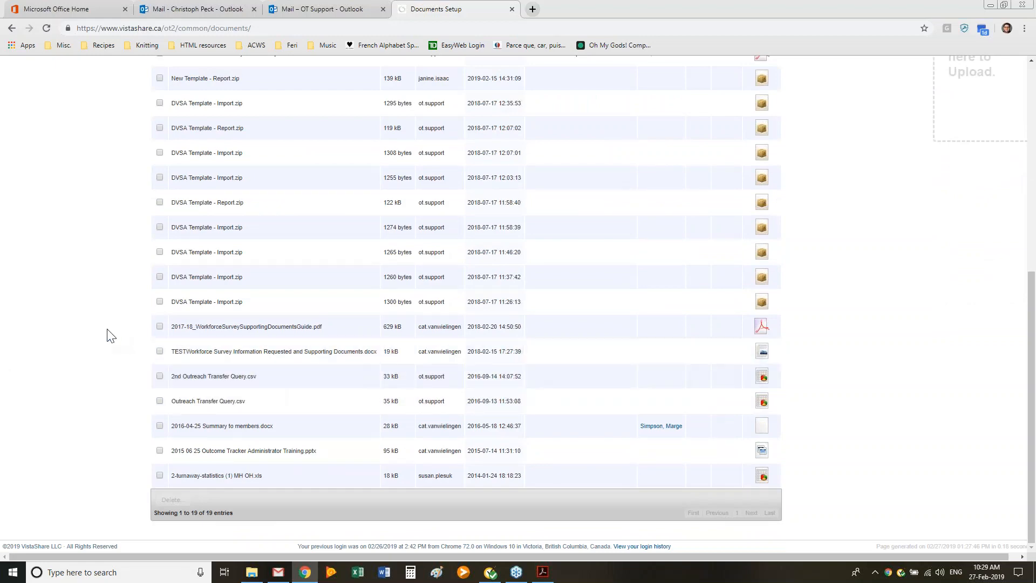
scroll(56, 285, "up", 7)
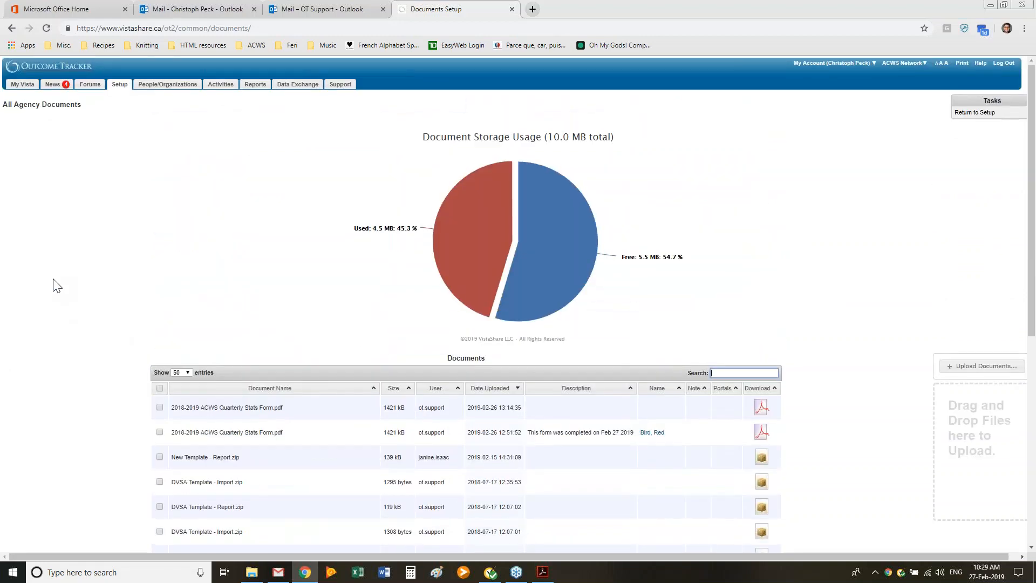
left_click(543, 572)
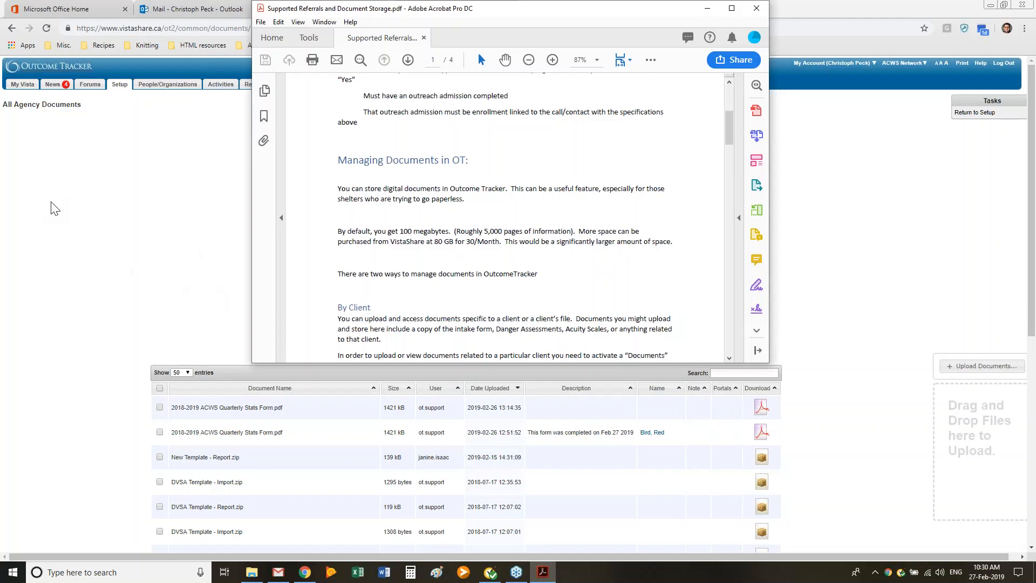
left_click(90, 212)
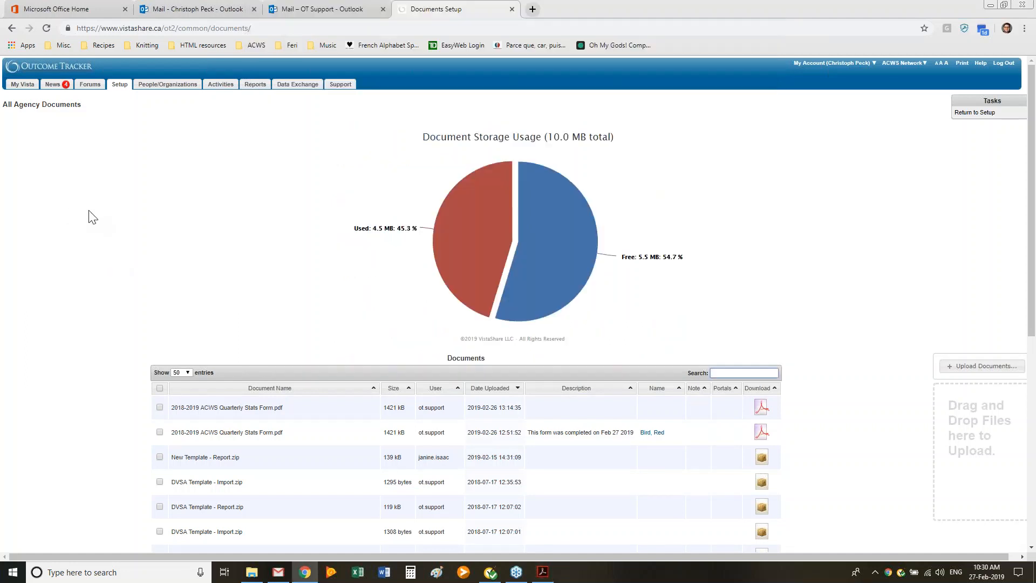
Step: Return to the Setup overview and review the PDF guide's instructions on managing documents by client and by agency
left_click(118, 85)
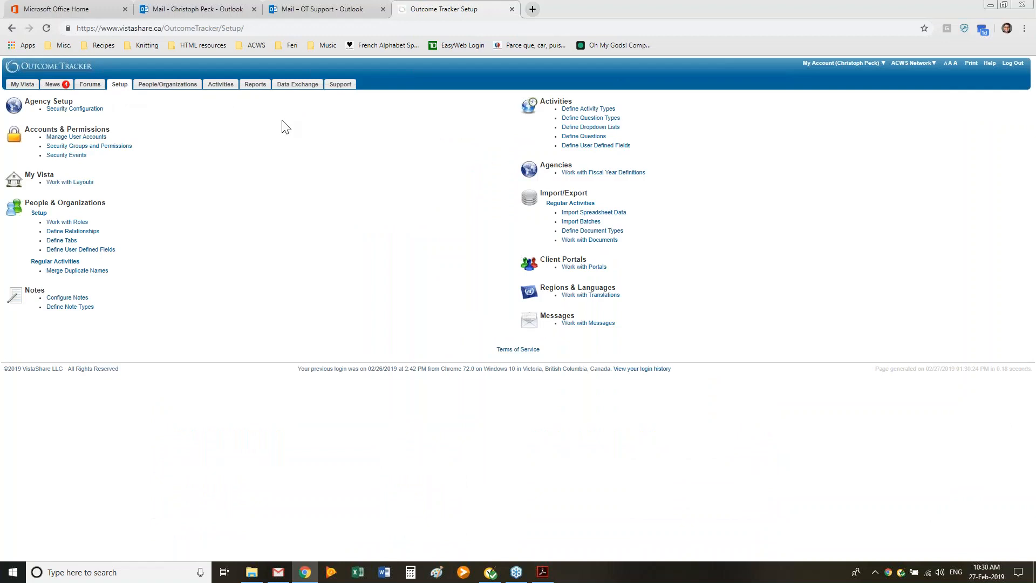
left_click(550, 578)
scroll(478, 278, "down", 5)
scroll(478, 278, "down", 10)
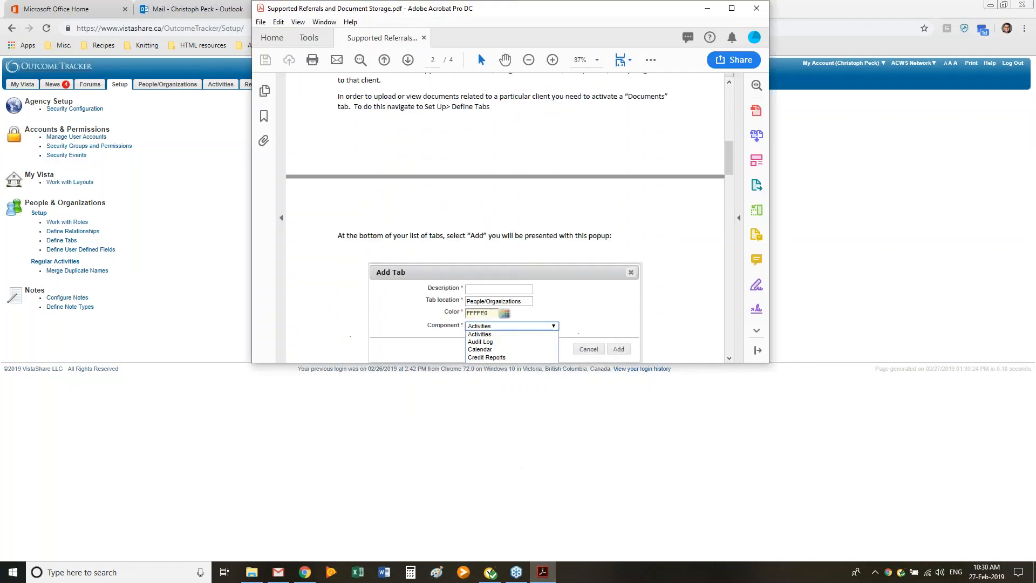
scroll(439, 220, "down", 15)
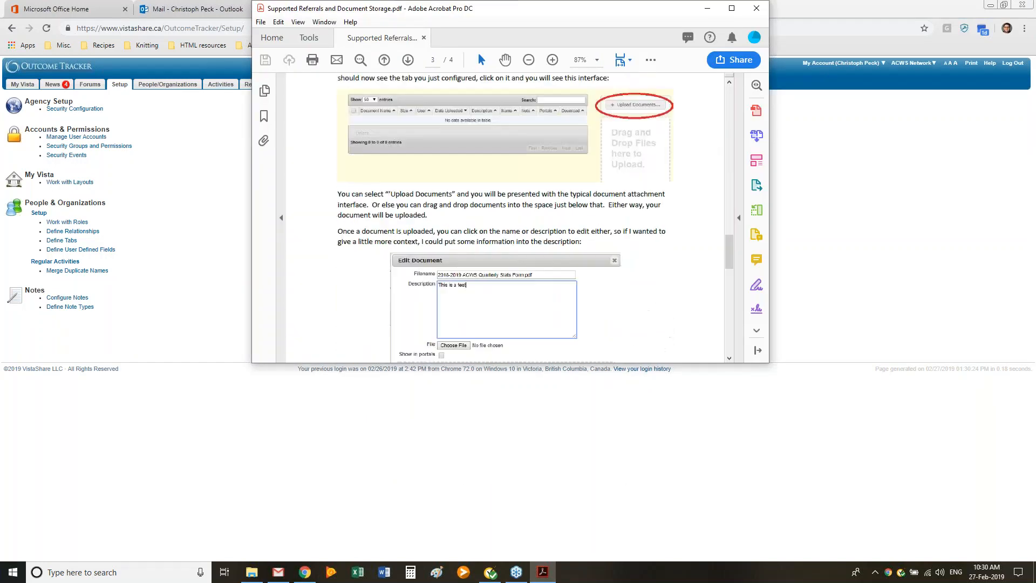
scroll(438, 220, "down", 3)
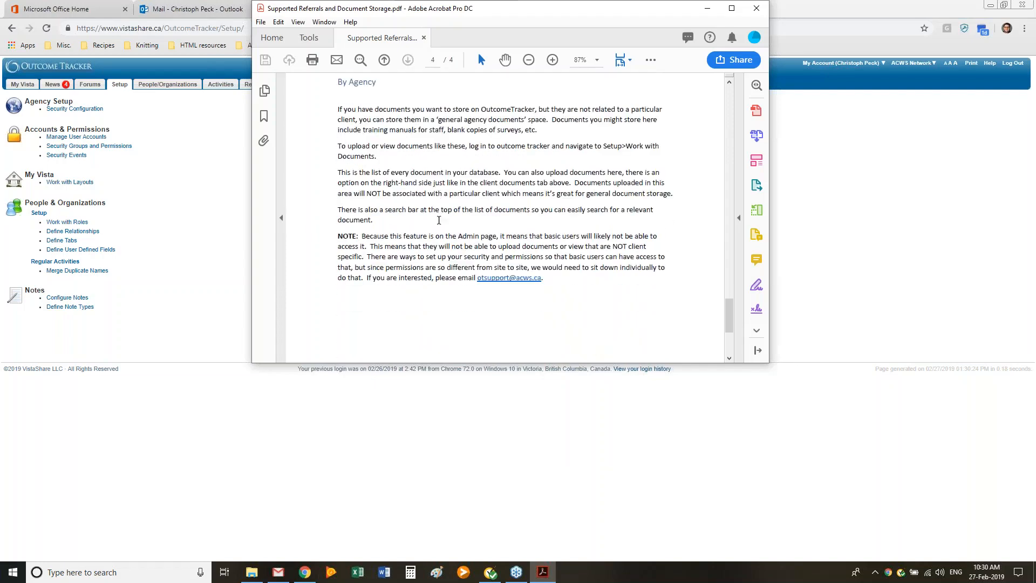
scroll(425, 225, "up", 10)
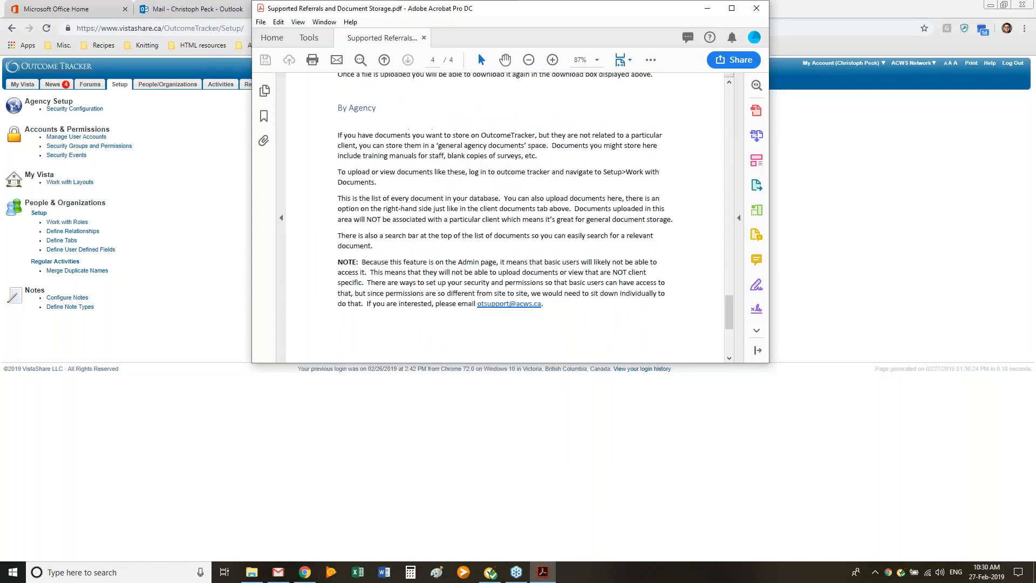
scroll(426, 225, "up", 15)
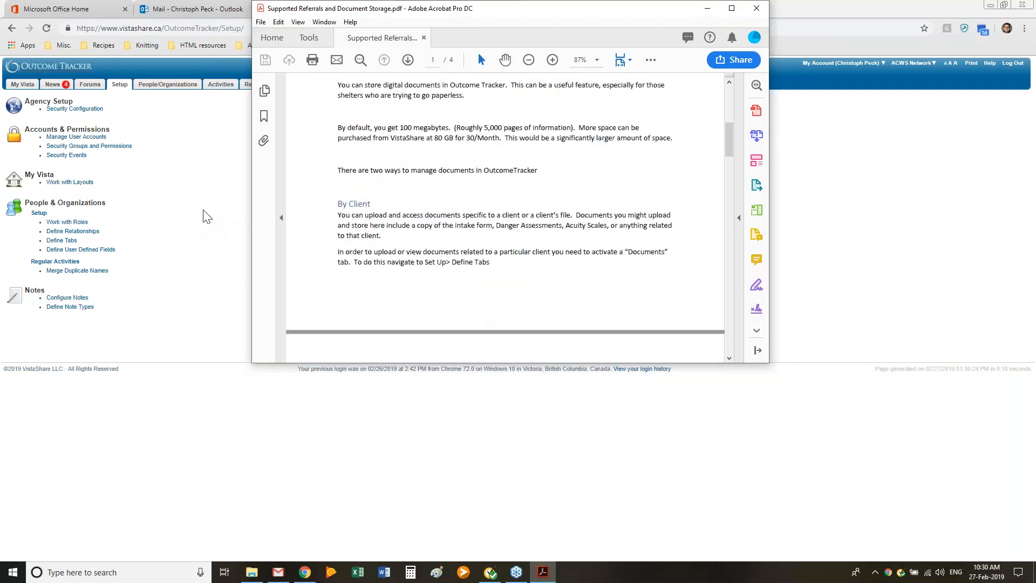
scroll(433, 201, "up", 1)
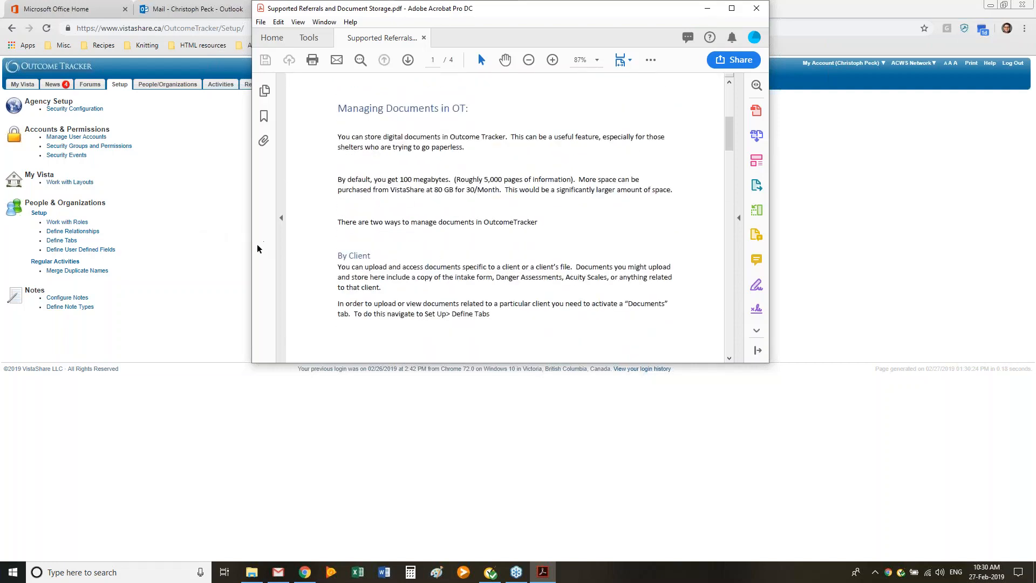
left_click(211, 277)
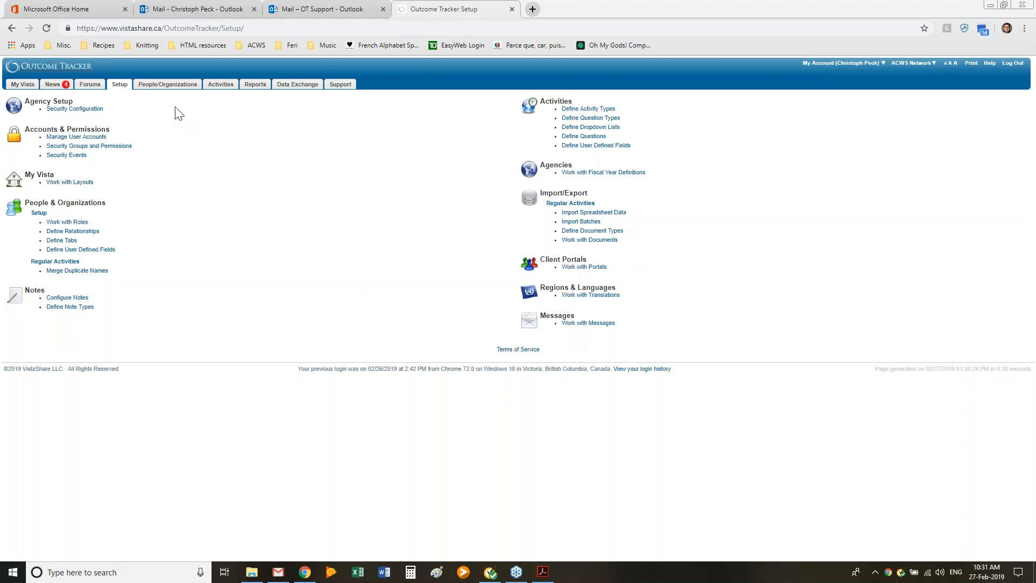
Step: Reopen the recently viewed client's stored documents under People/Organizations
left_click(168, 85)
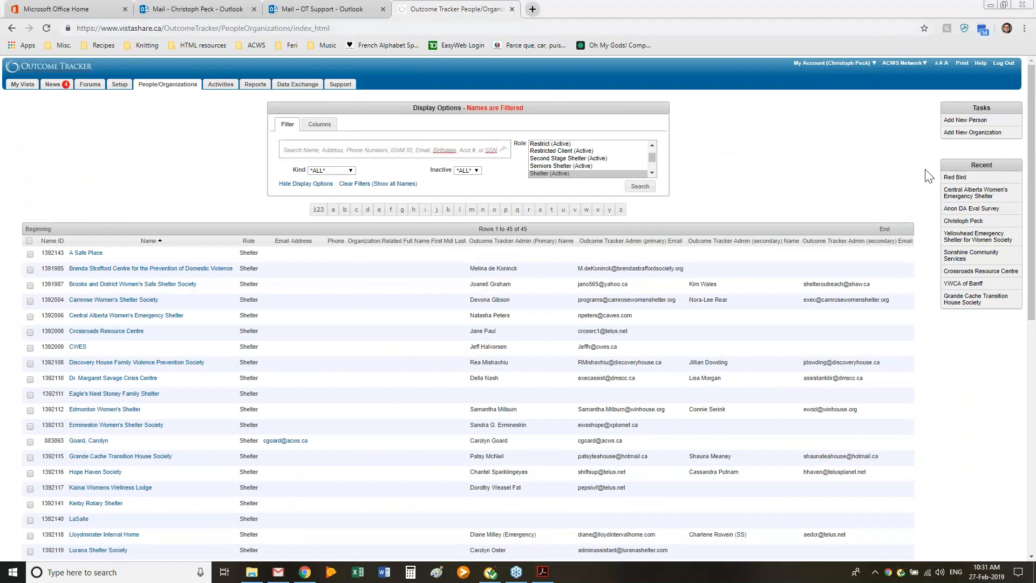
left_click(954, 177)
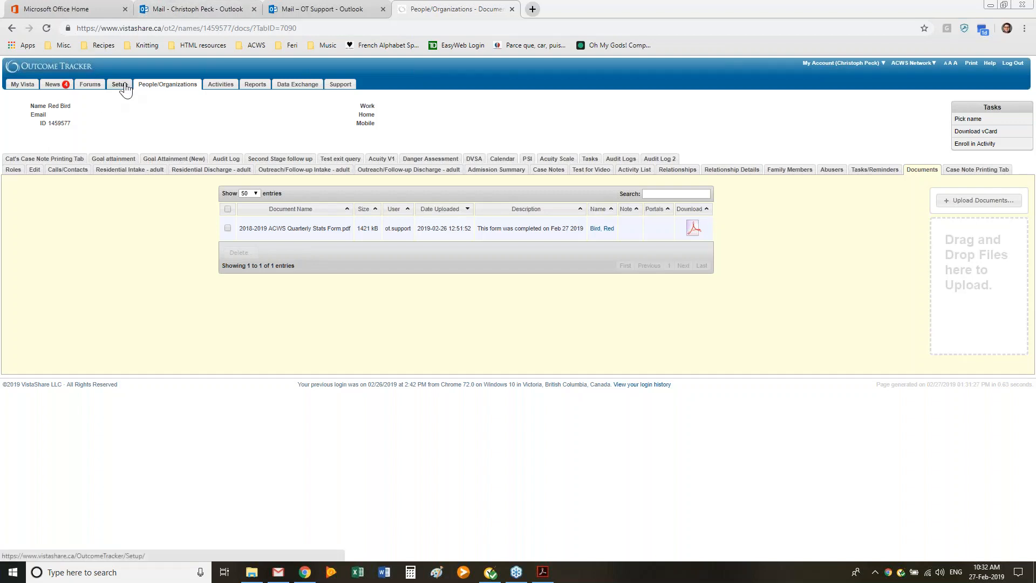
Step: Open the agency-wide documents list from Setup and view the most recently uploaded 2018-2019 ACWS Quarterly Stats Form.pdf, closing it when finished
left_click(126, 88)
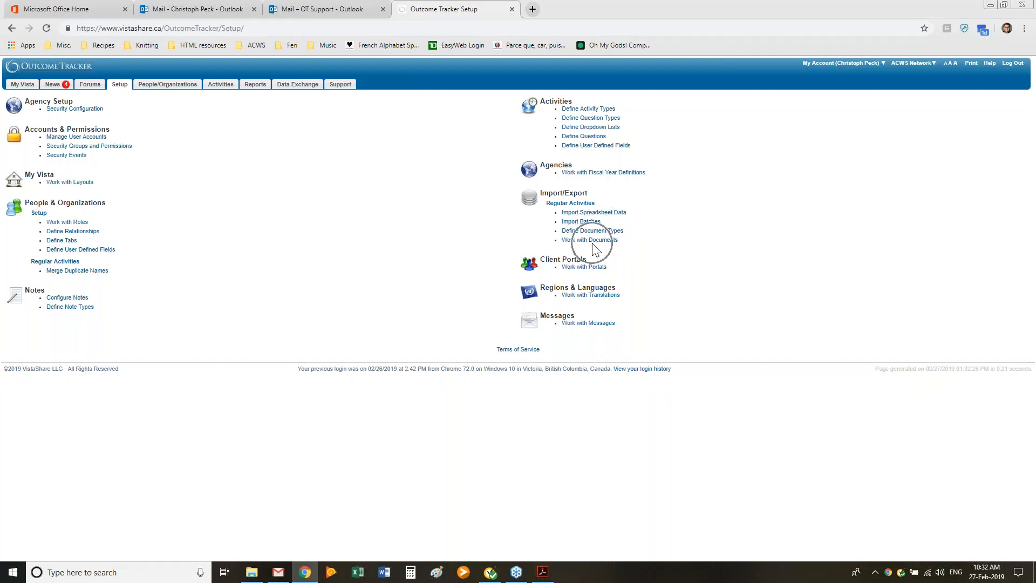
left_click(591, 244)
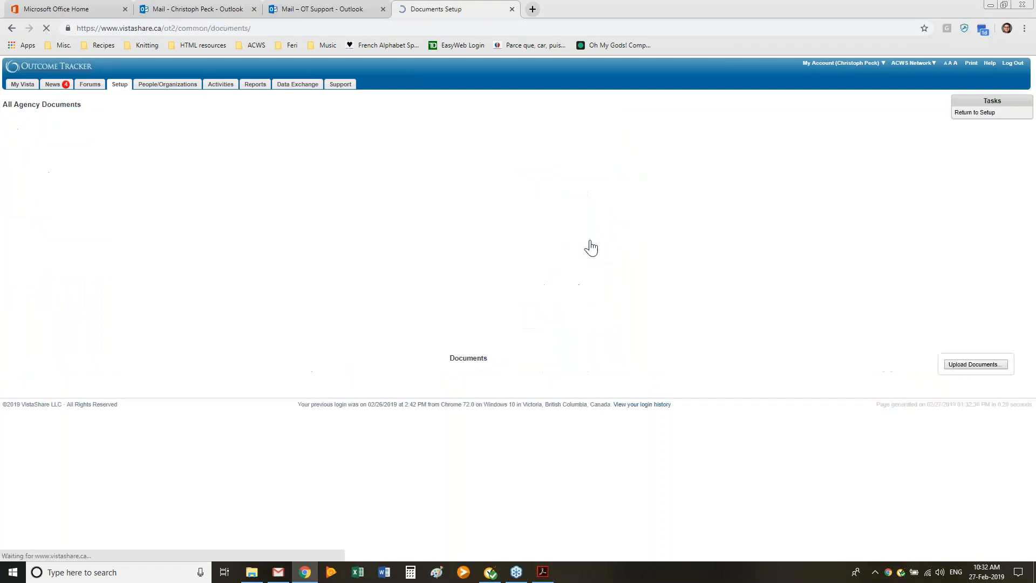
scroll(356, 268, "down", 2)
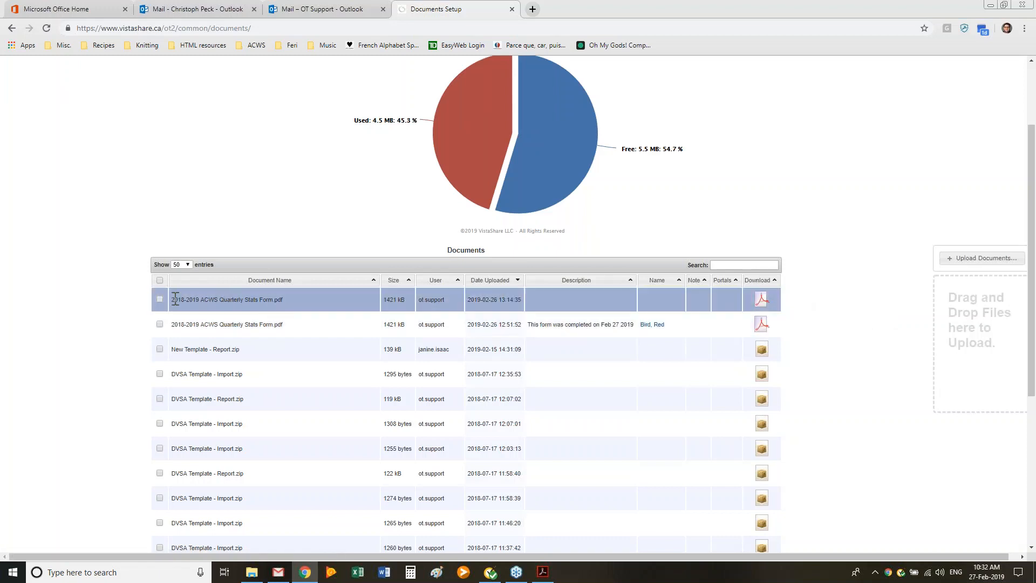
left_click(760, 302)
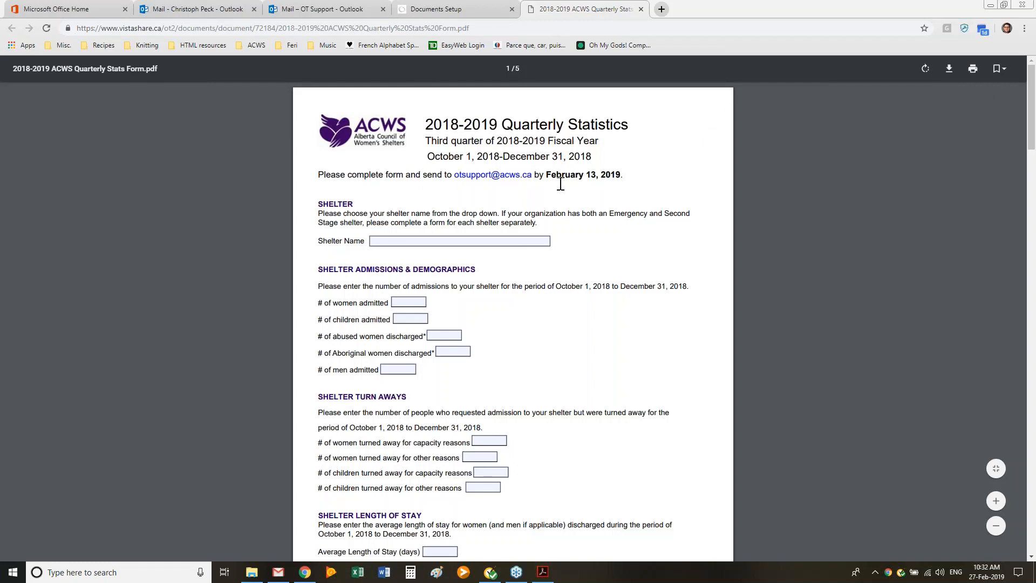
left_click(640, 9)
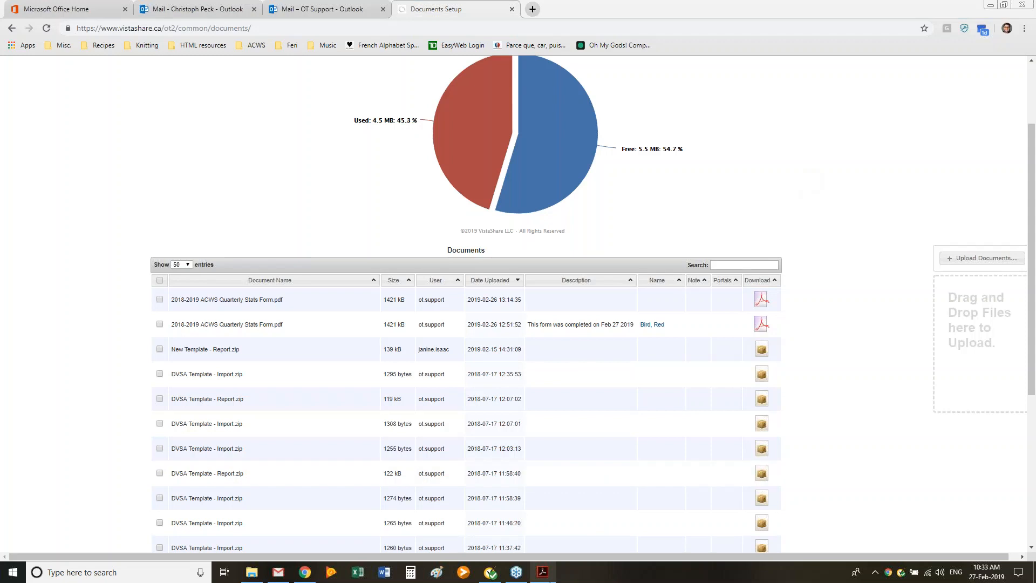
Step: Review the Managing Documents in OT section of the PDF guide in Adobe Acrobat, returning to the agency's storage usage chart and documents list
left_click(542, 572)
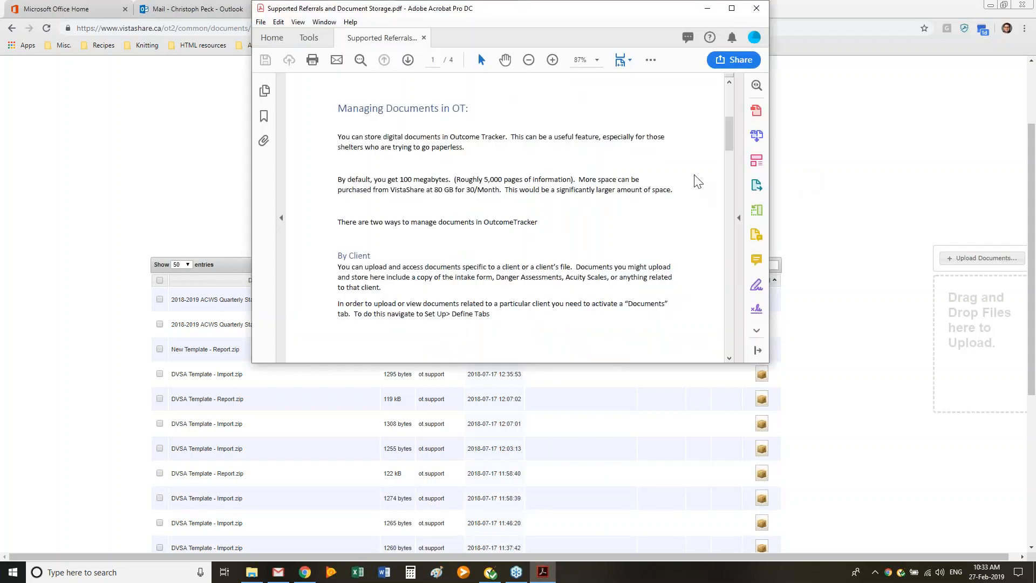
left_click(808, 219)
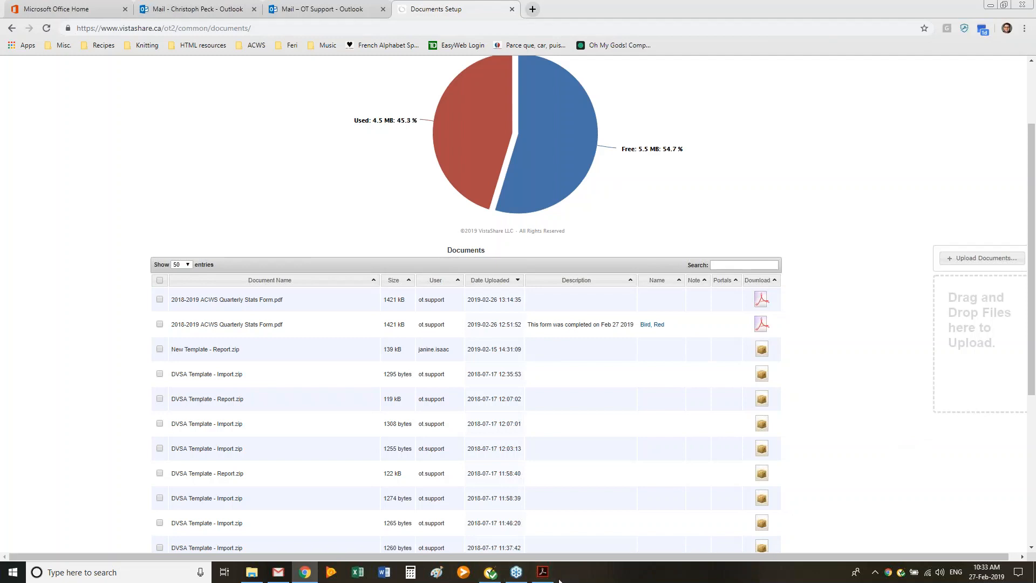
left_click(542, 571)
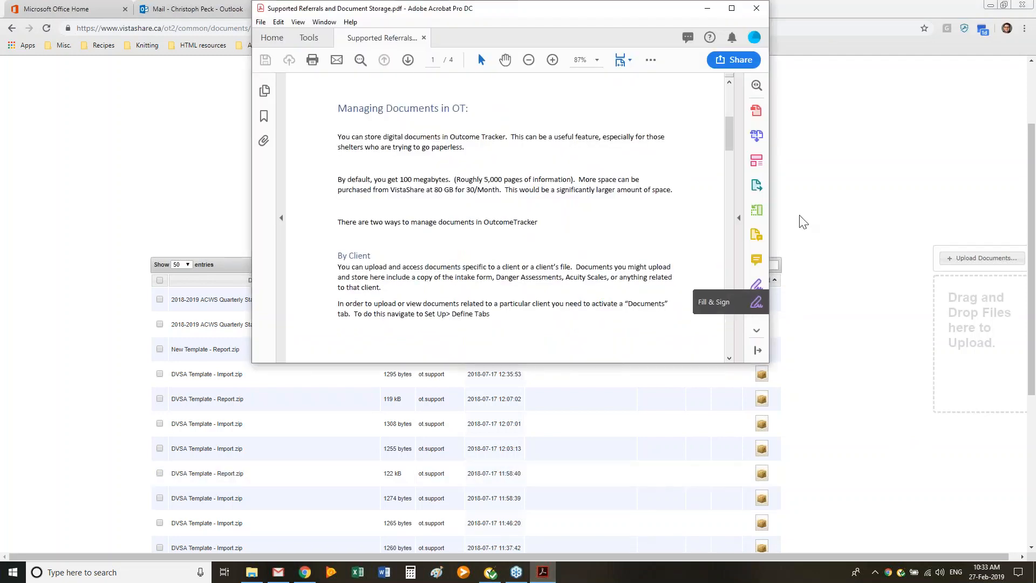
left_click(807, 186)
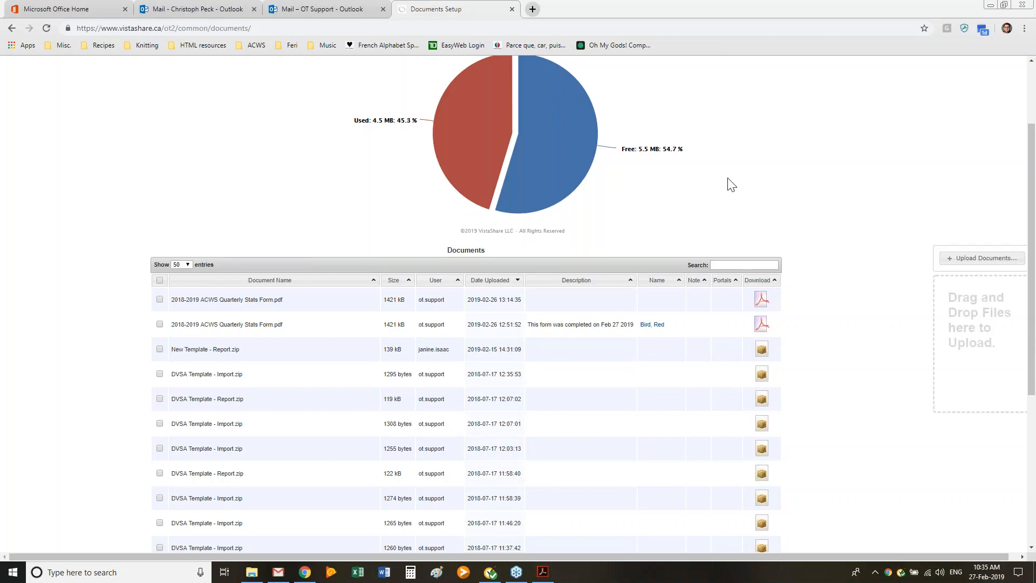
scroll(731, 184, "up", 1)
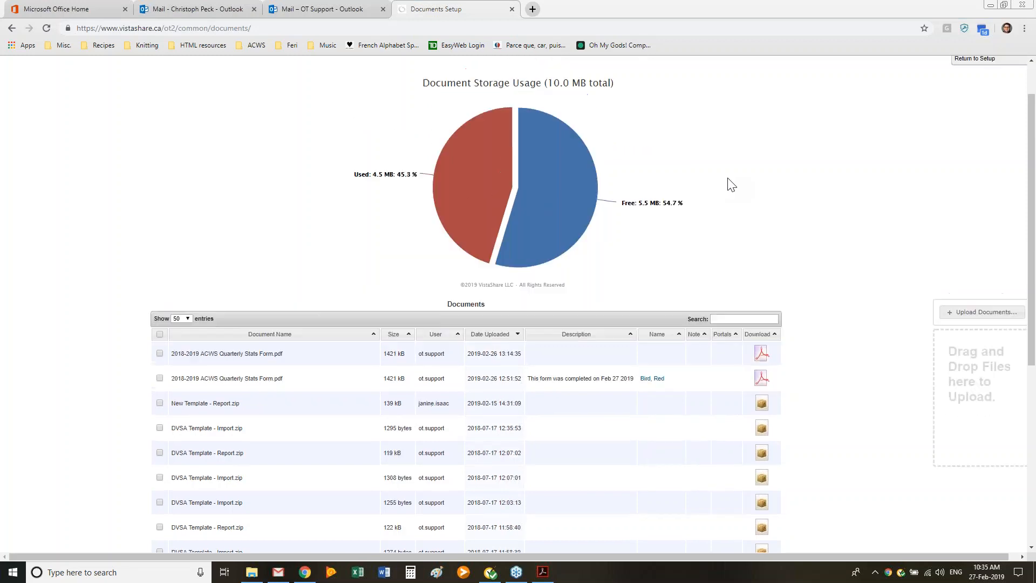
scroll(731, 184, "down", 1)
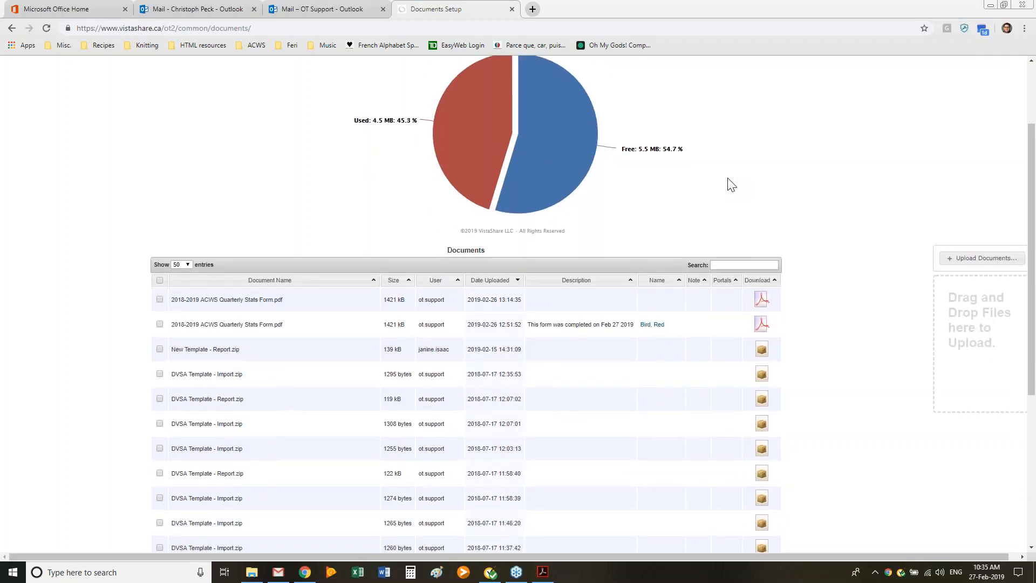